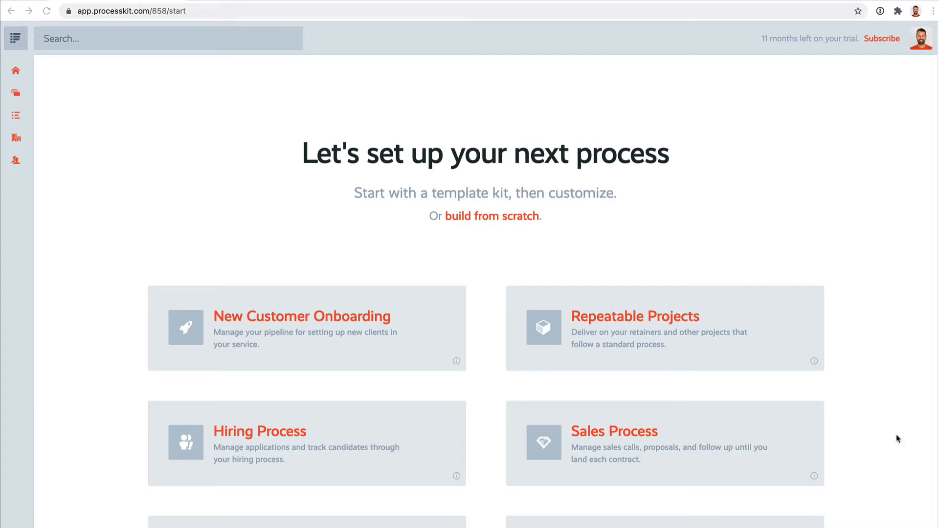
Glance at the support message form, browse the process template kits, and open the option to build a process from scratch
left_click(888, 527)
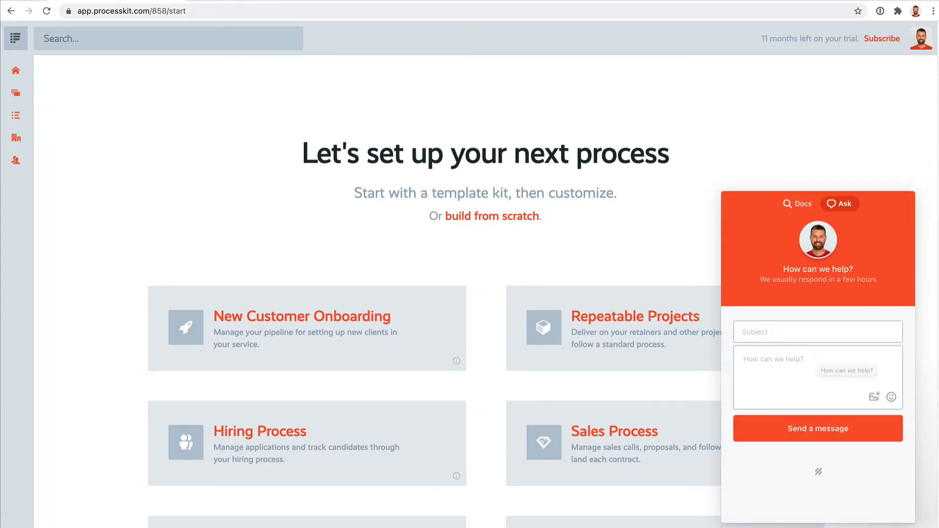
left_click(888, 527)
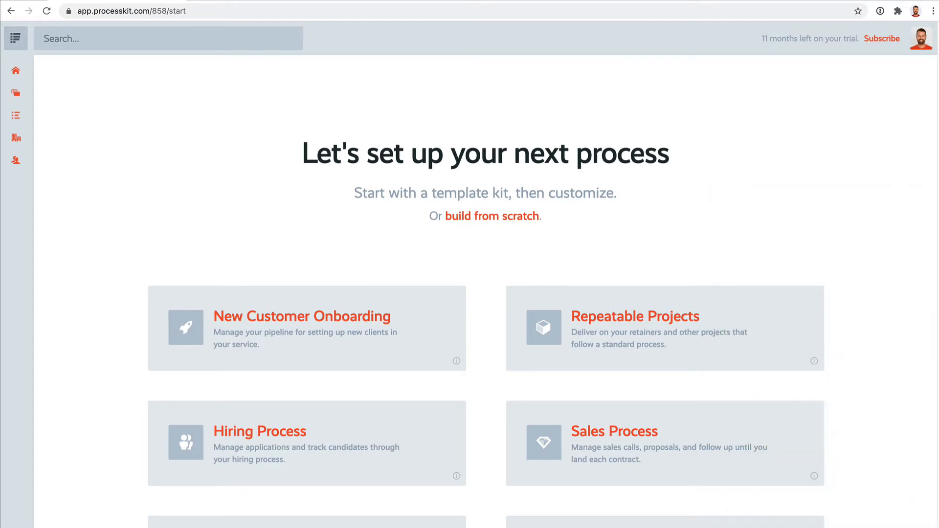
scroll(809, 189, "down", 2)
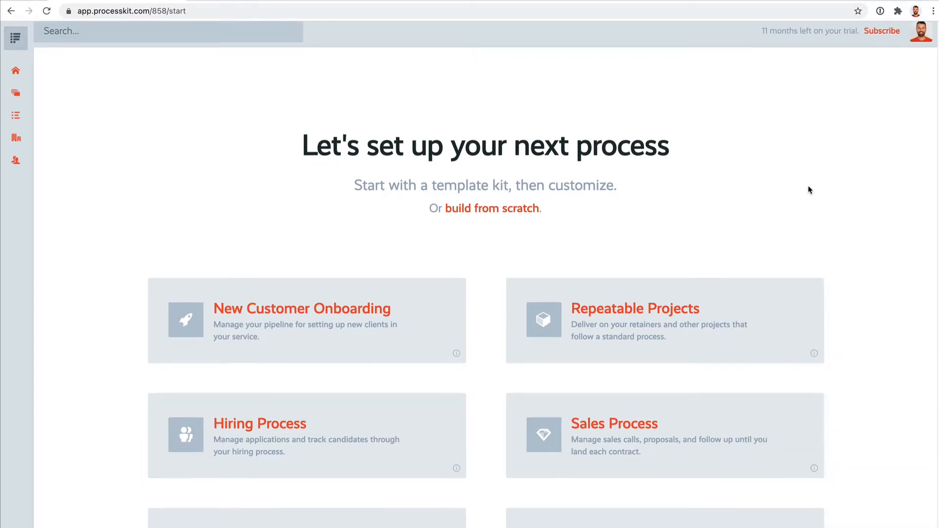
scroll(808, 189, "down", 1)
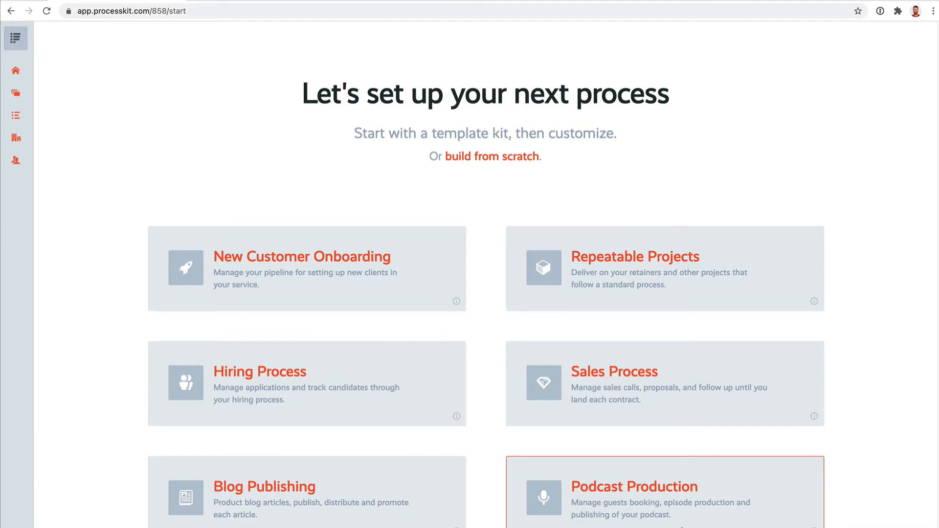
left_click(516, 157)
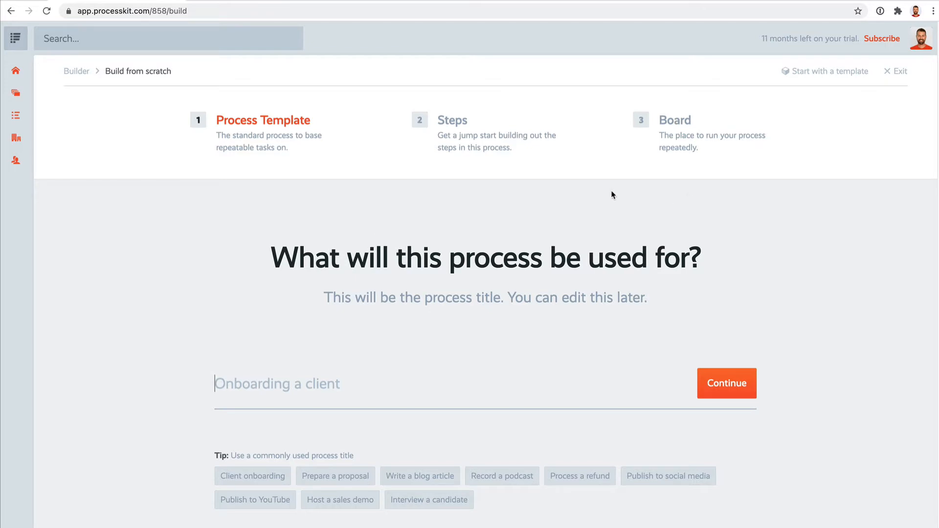
Go to the overview of all boards and look at the Marketing Campaigns board before returning to the overview
left_click(38, 93)
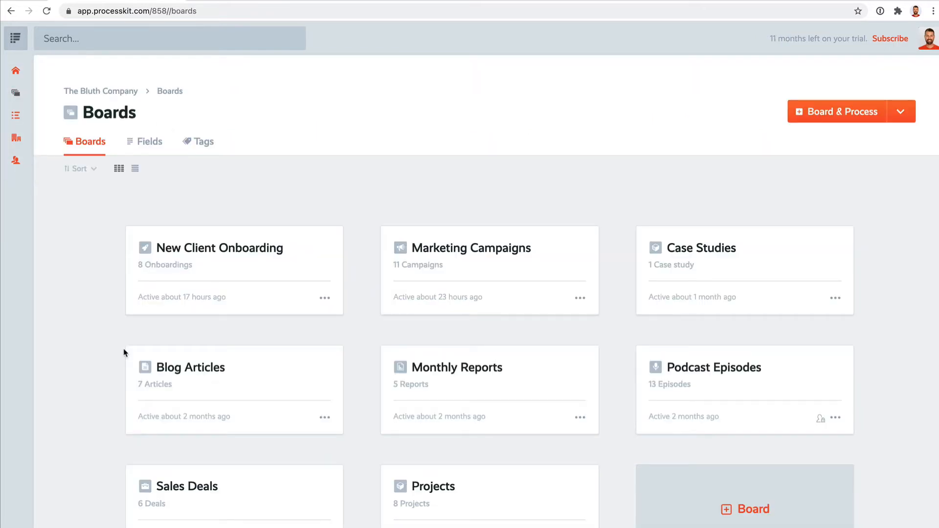
mouse_move(33, 100)
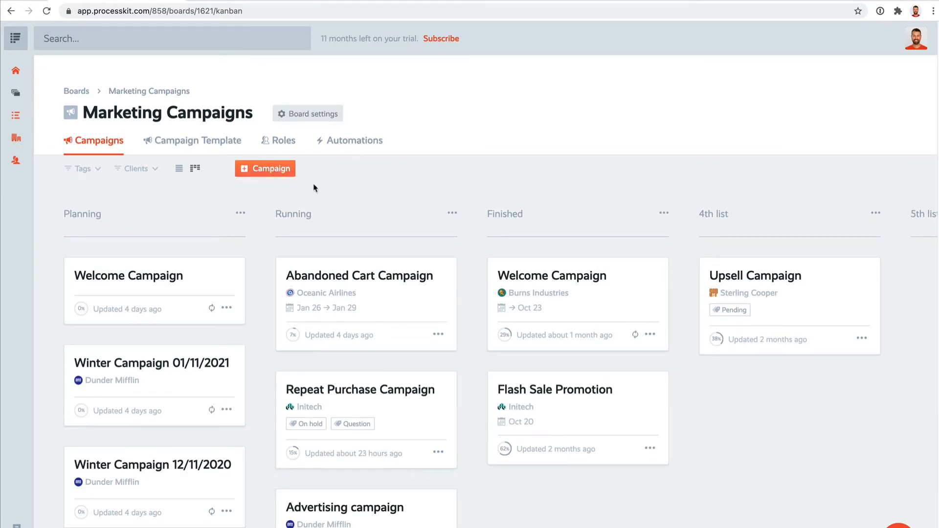
key("alt+Left")
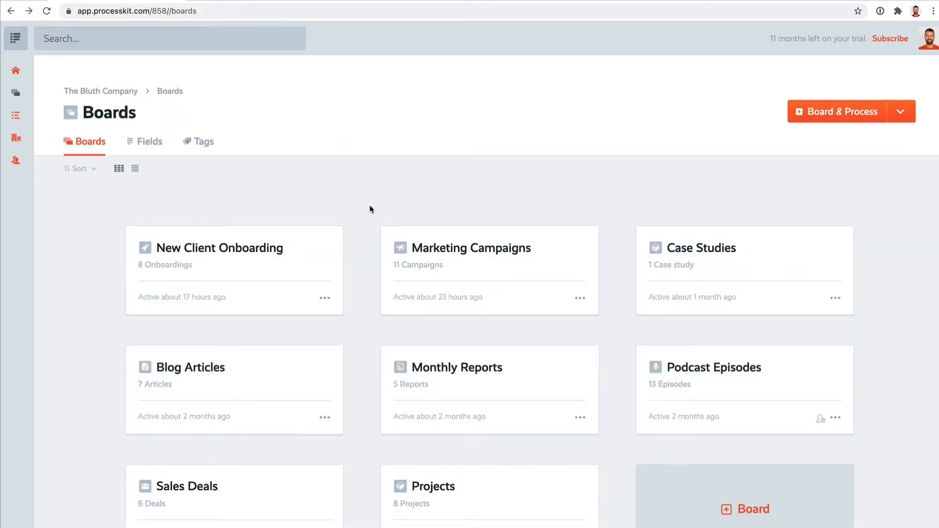
left_click(745, 389)
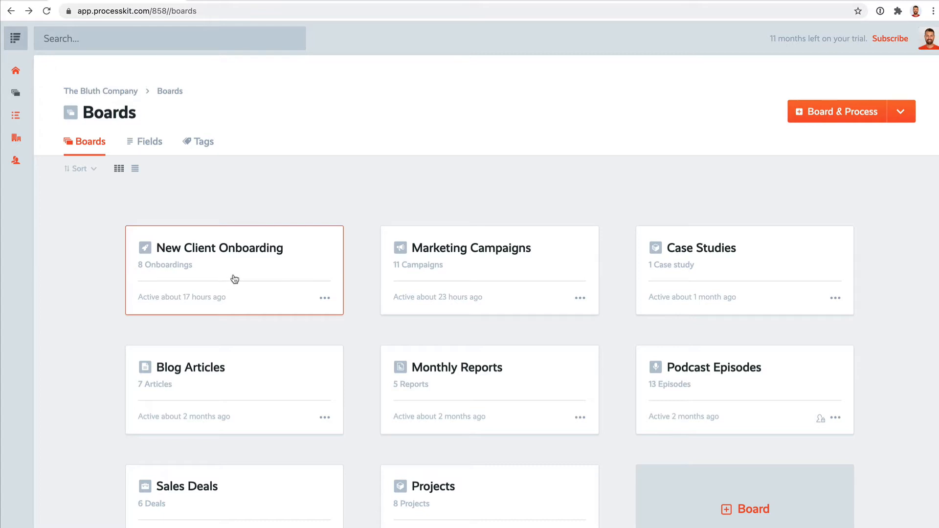
Open the New Client Onboarding board and try moving onboarding cards around its kanban lists
left_click(235, 279)
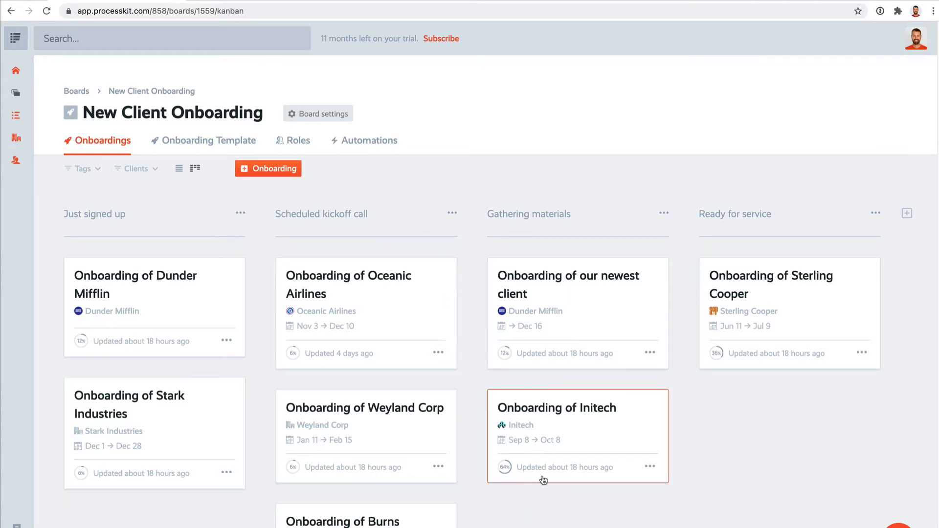
mouse_move(555, 456)
left_mouse_down()
mouse_move(775, 436)
mouse_move(781, 460)
mouse_move(568, 453)
left_mouse_up()
left_click_drag(361, 455, 419, 376)
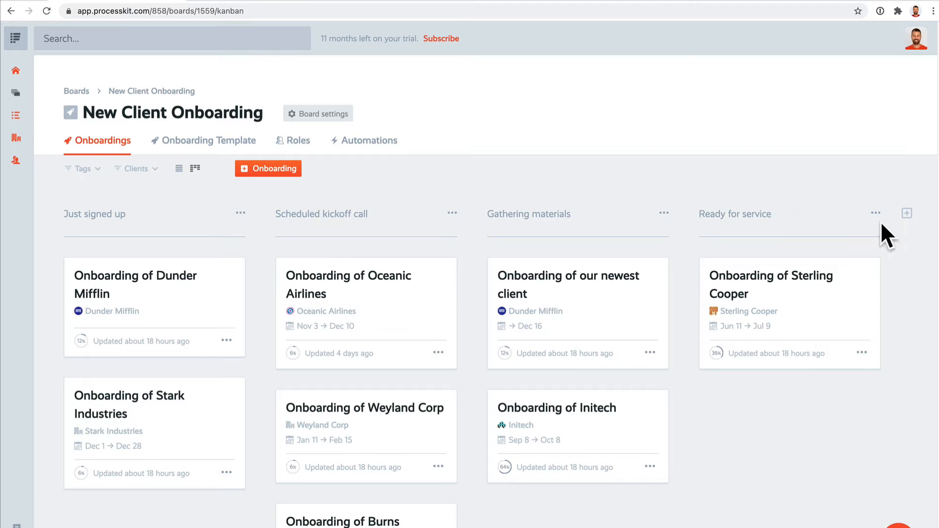
View the New Client Onboarding projects in list layout, then return the board to kanban layout
left_click(178, 168)
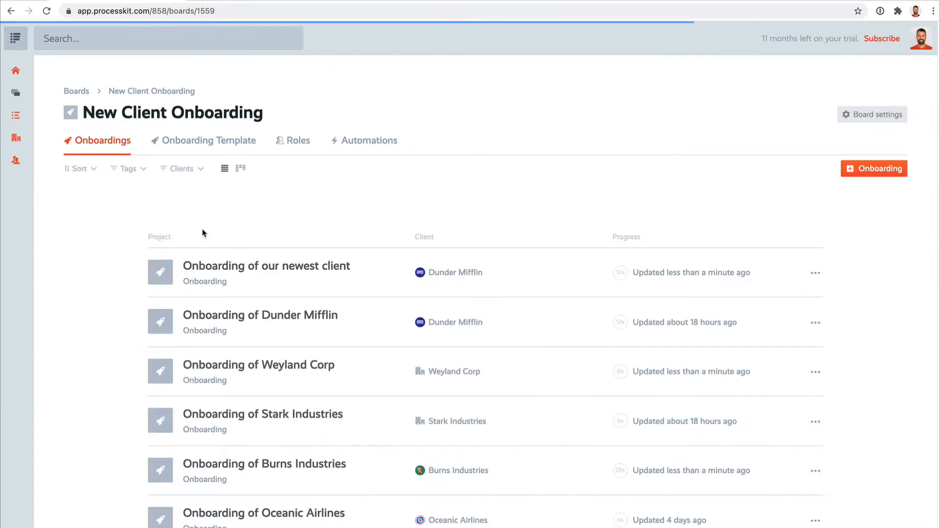
scroll(348, 276, "down", 2)
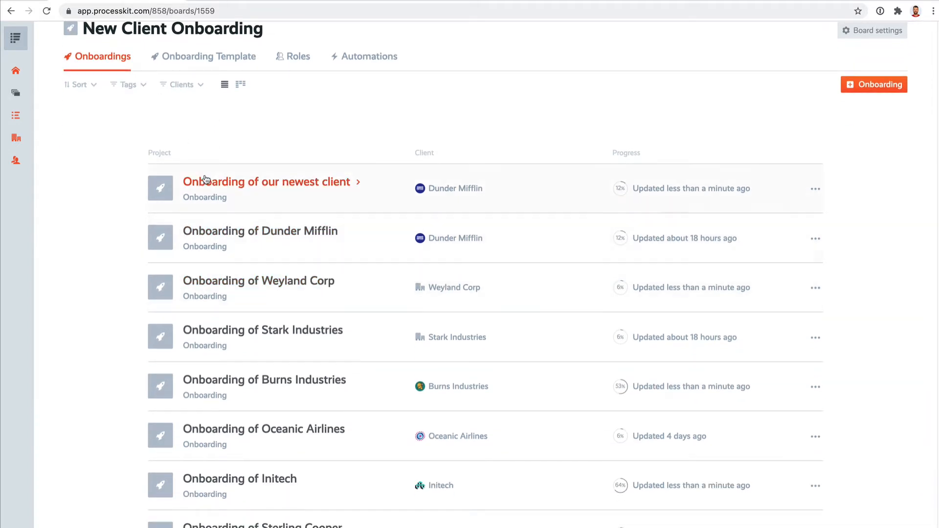
left_click(240, 84)
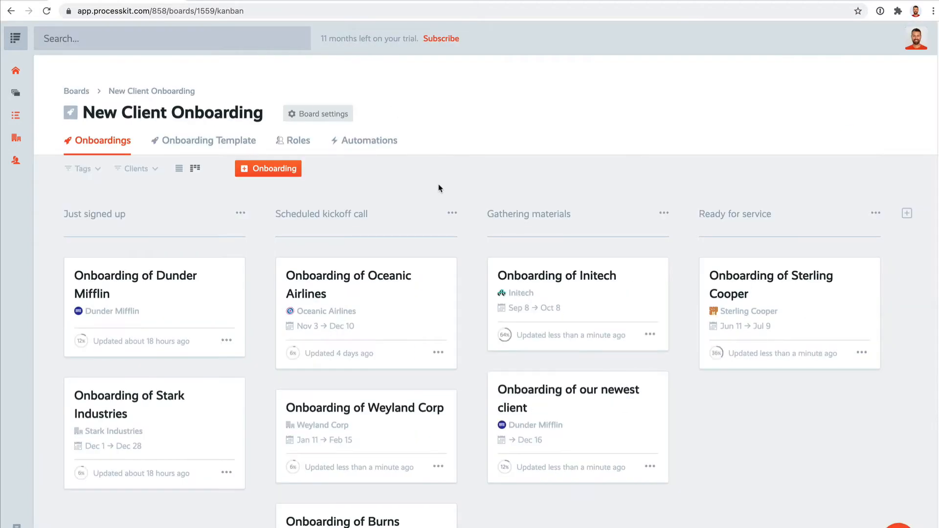
Create an onboarding titled "Onboarding of a new client" with Dunder Mifflin as the client
left_click(274, 168)
type("Onboarding of a new client")
left_click(593, 332)
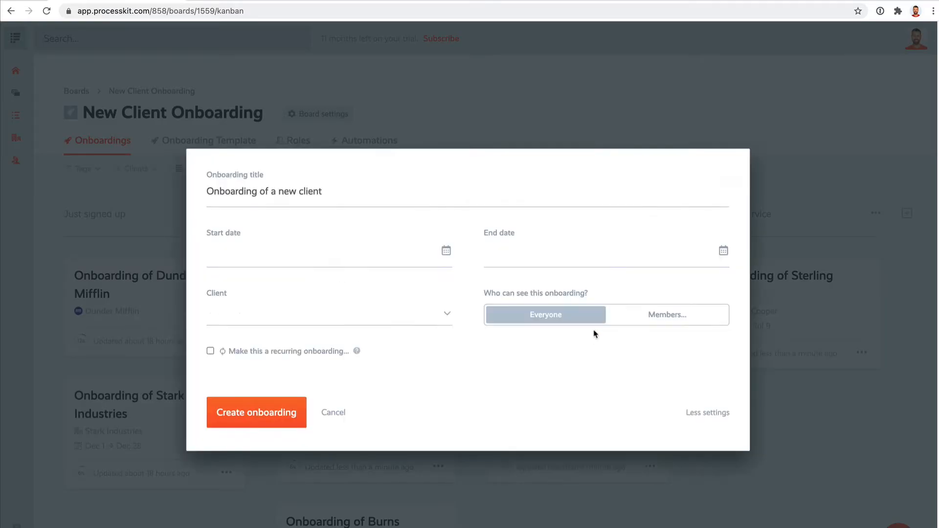
left_click(293, 323)
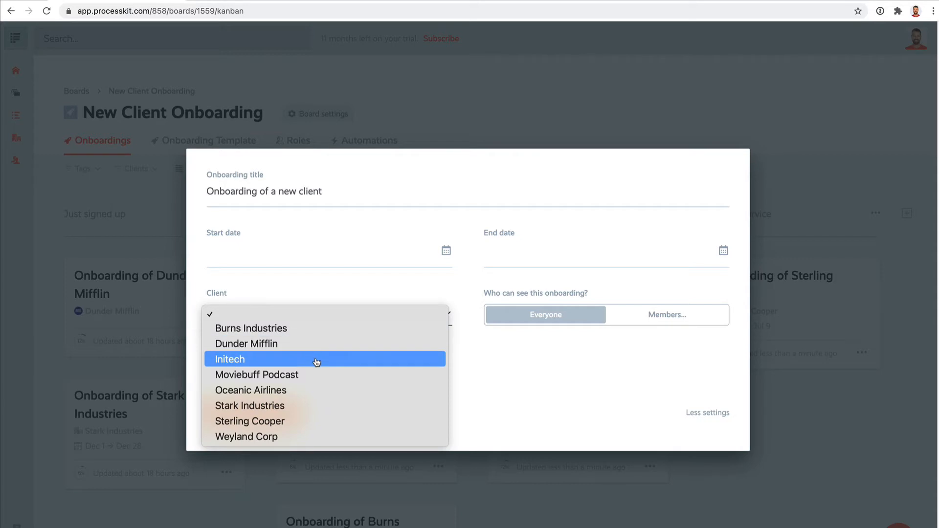
left_click(251, 349)
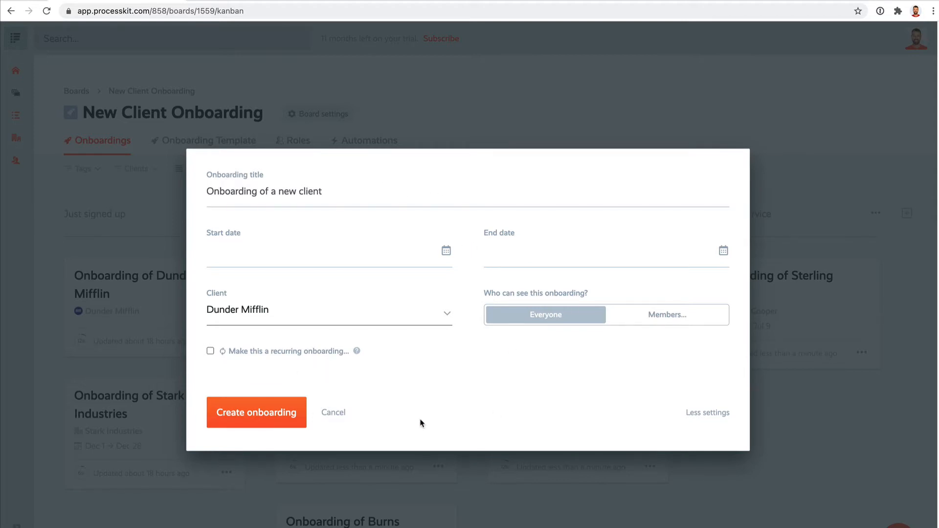
left_click(254, 427)
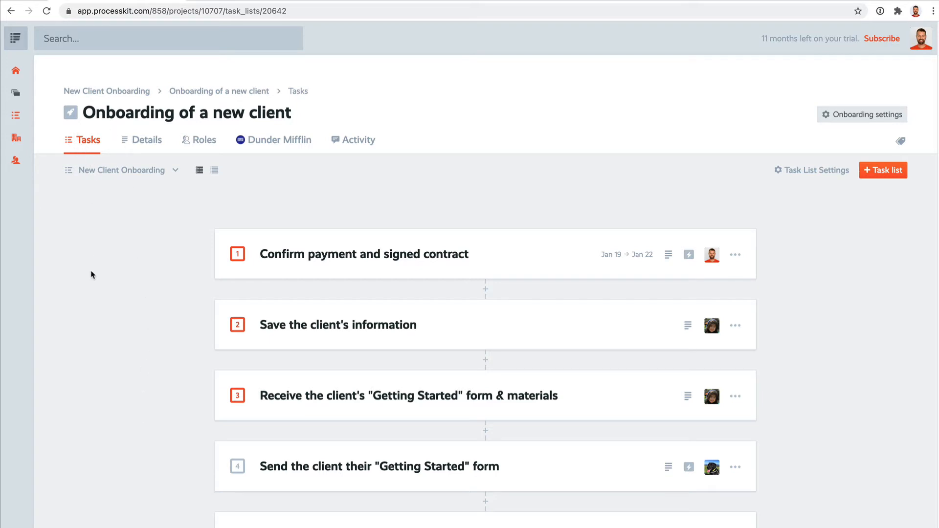
Mark the tasks "Confirm payment and signed contract" and "Save the client's information" as complete
scroll(92, 275, "down", 4)
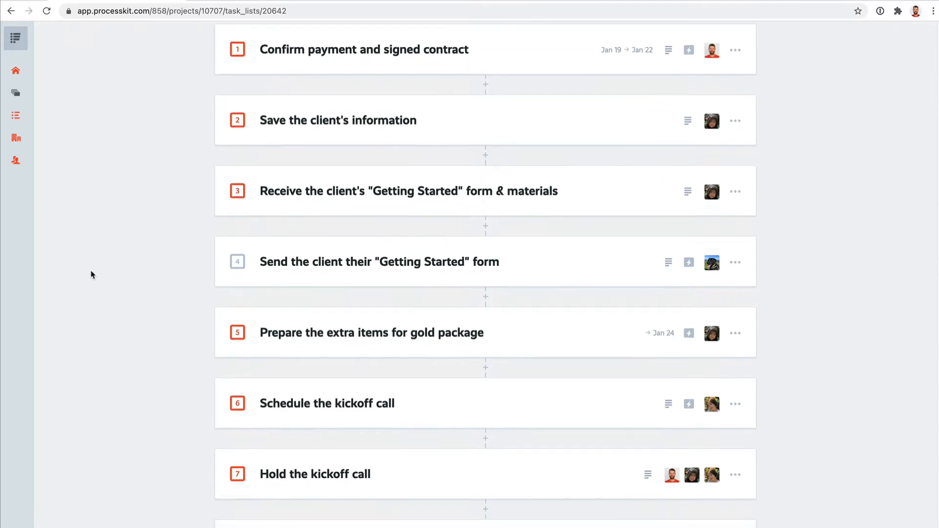
scroll(171, 317, "up", 5)
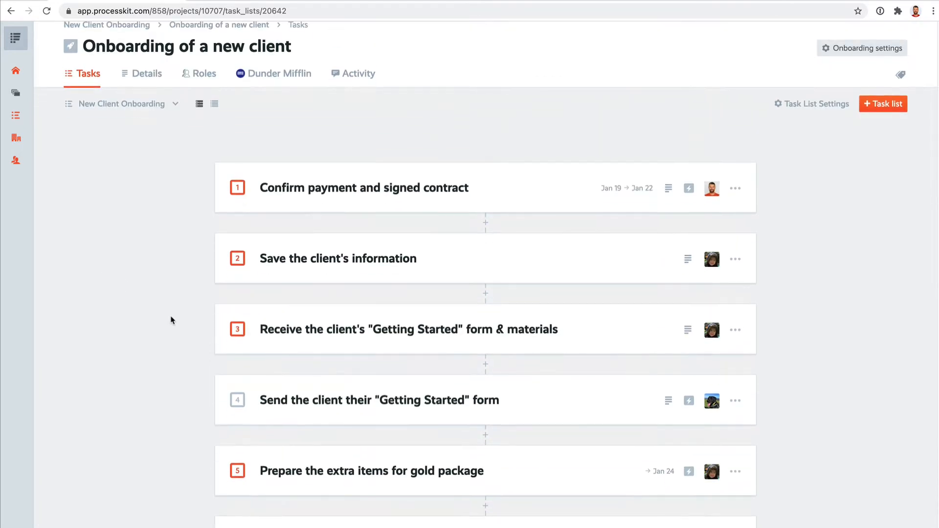
scroll(171, 321, "up", 1)
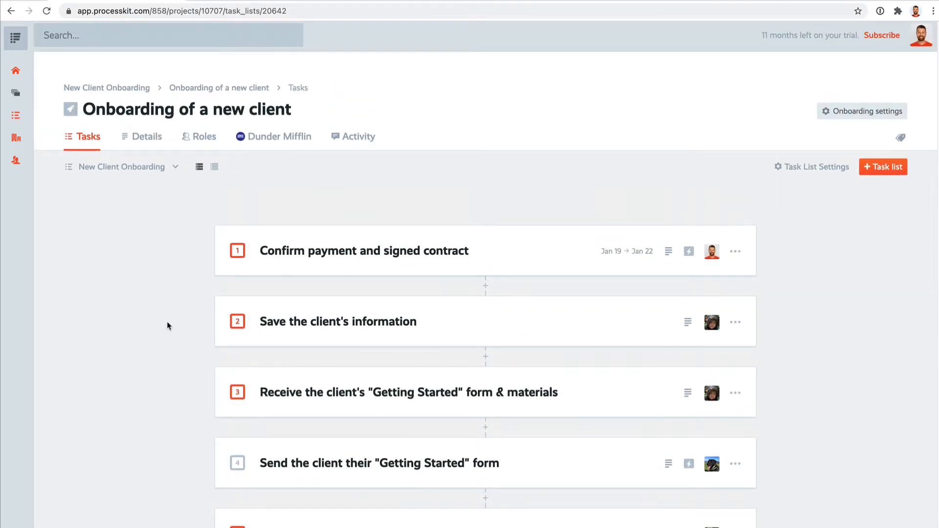
left_click(237, 251)
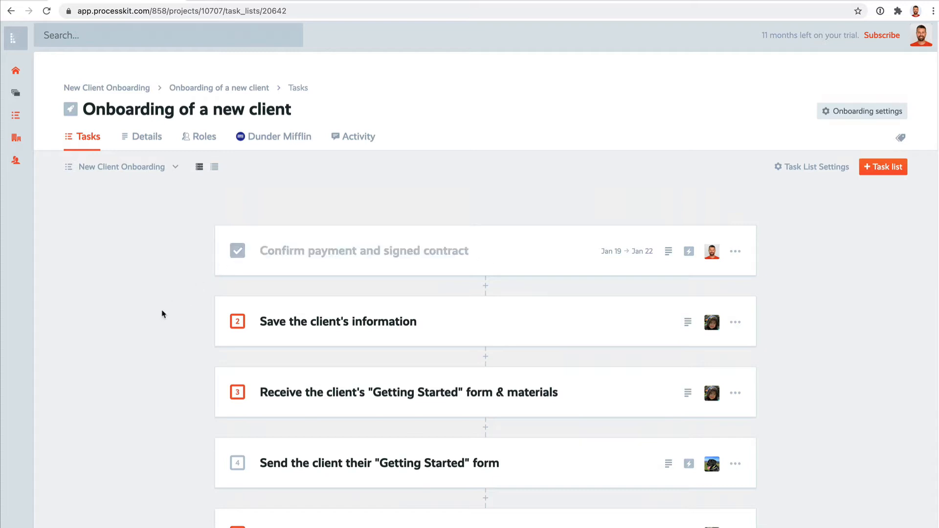
left_click(236, 322)
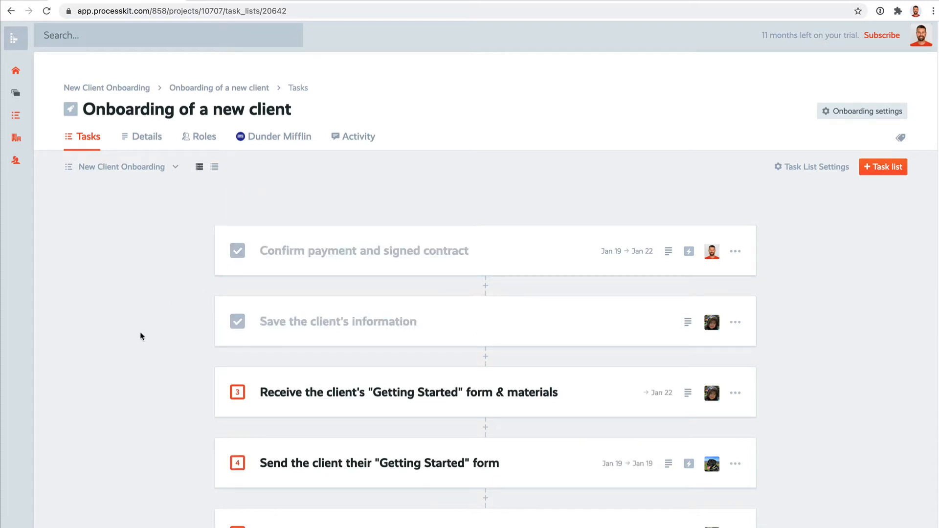
Check which task lists are available in the new onboarding and look over the updated tasks
left_click(151, 168)
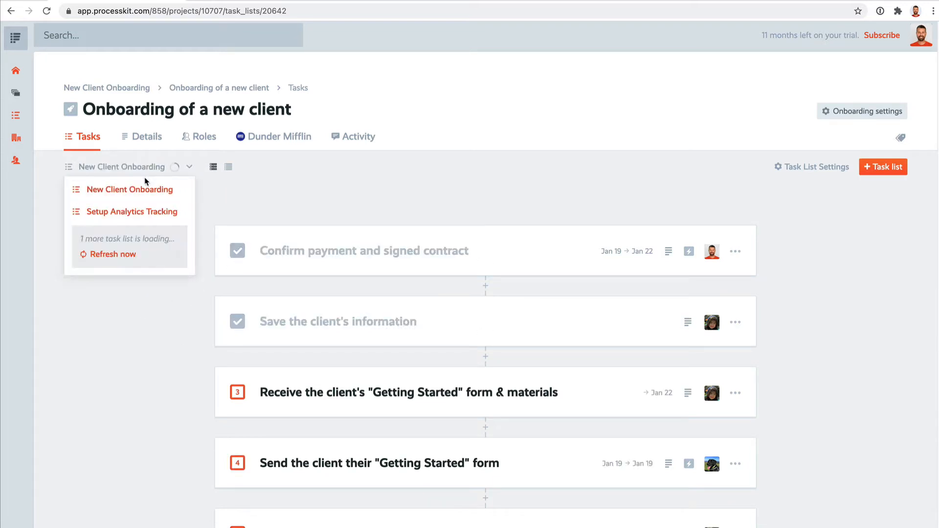
left_click(147, 167)
scroll(181, 303, "down", 2)
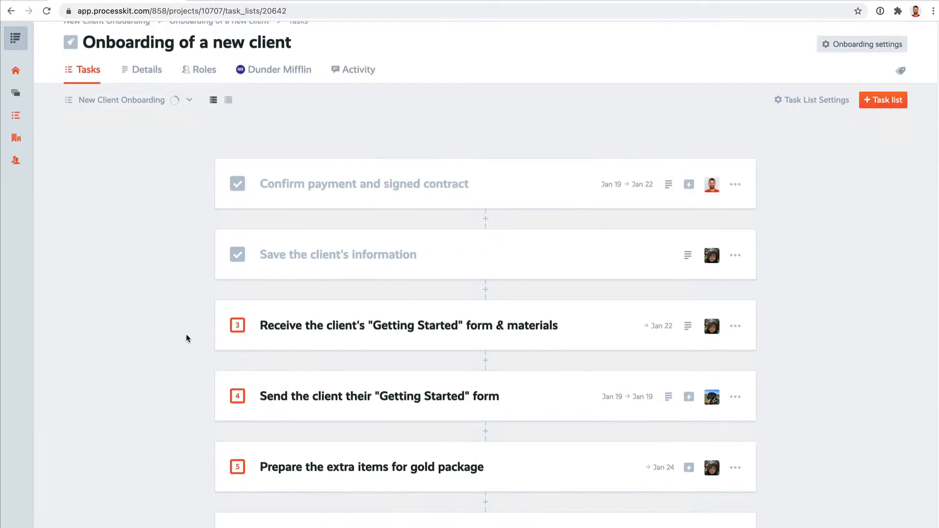
scroll(191, 274, "up", 2)
Preview the onboarding tasks in the compact layout, return to the card layout, and look over task assignees and dates
left_click(230, 170)
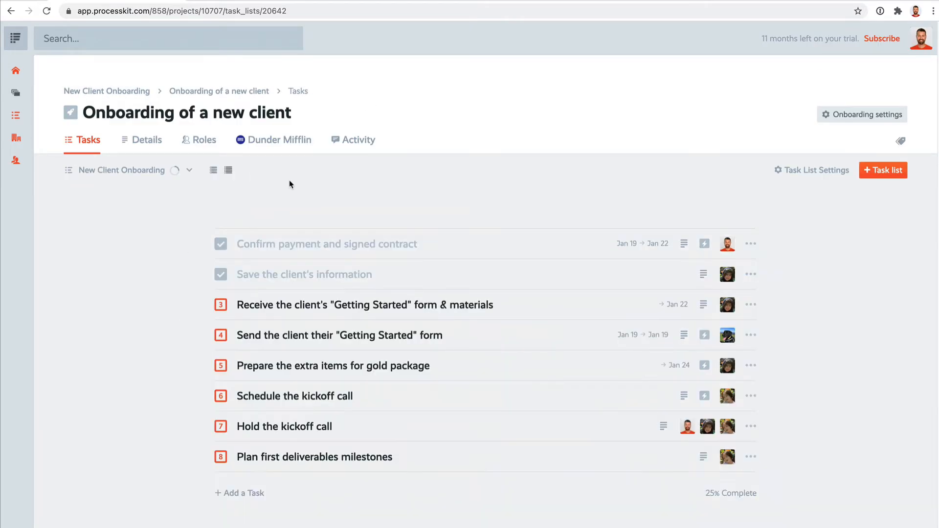
left_click(214, 171)
scroll(792, 331, "down", 3)
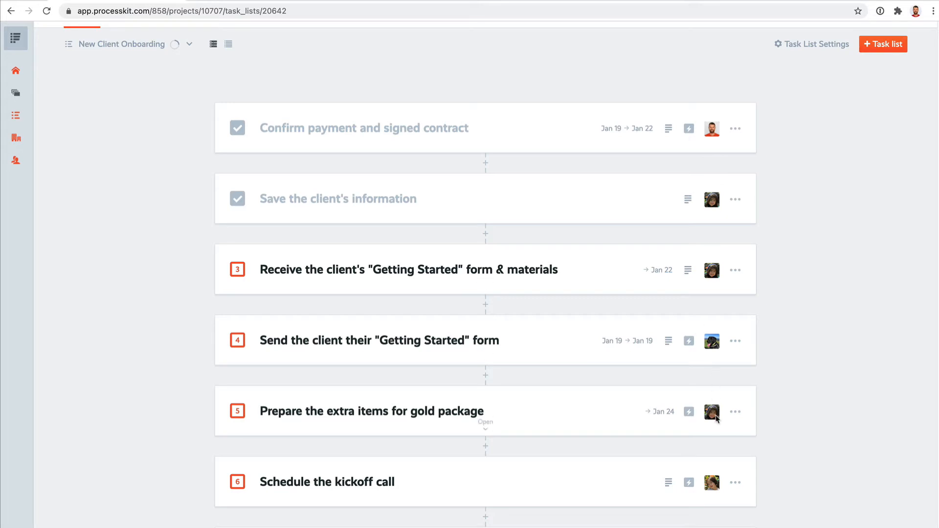
scroll(732, 455, "up", 2)
scroll(733, 455, "up", 1)
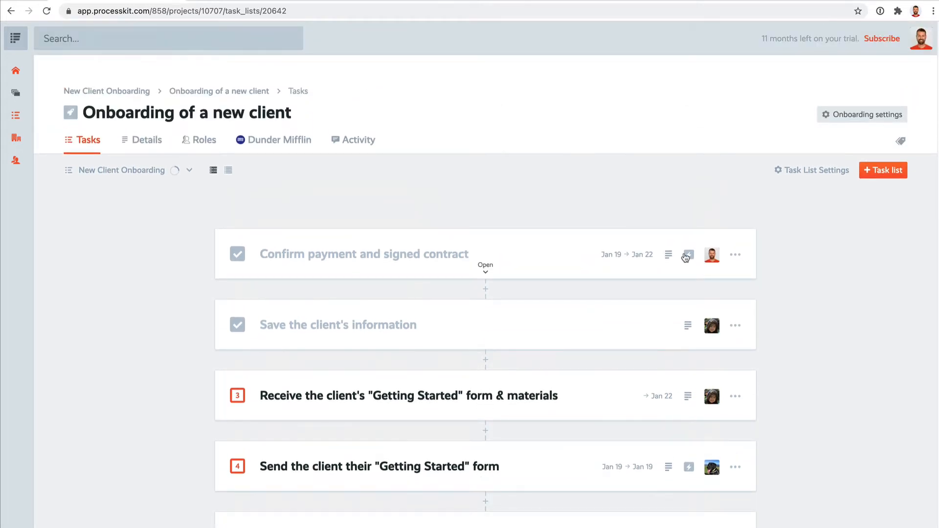
Expand the "Confirm payment and signed contract" task and review its instructions, embedded video and form fields
left_click(521, 252)
scroll(522, 252, "down", 5)
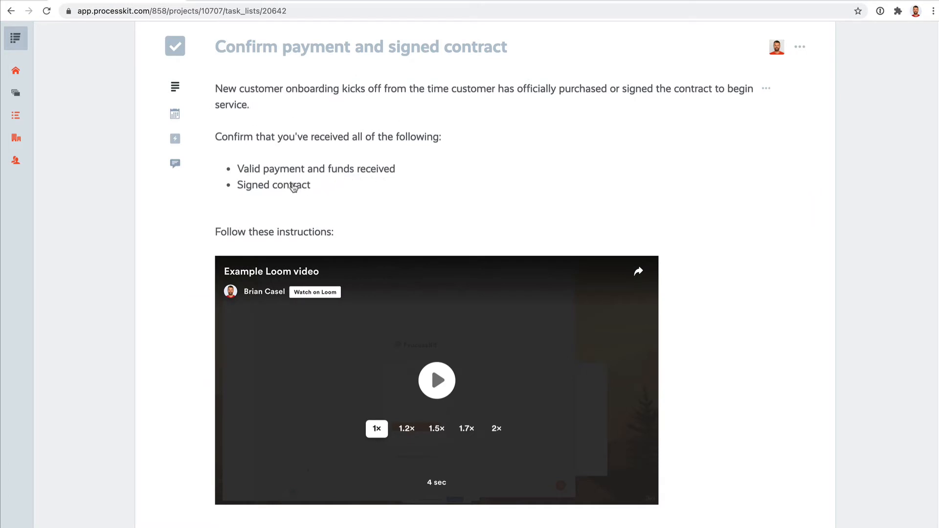
scroll(405, 273, "down", 2)
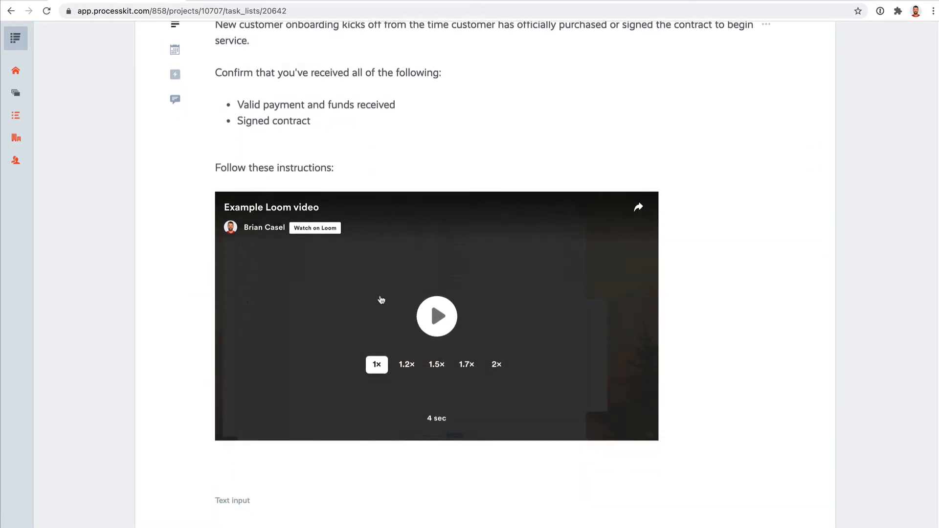
scroll(470, 318, "down", 1)
scroll(709, 357, "down", 5)
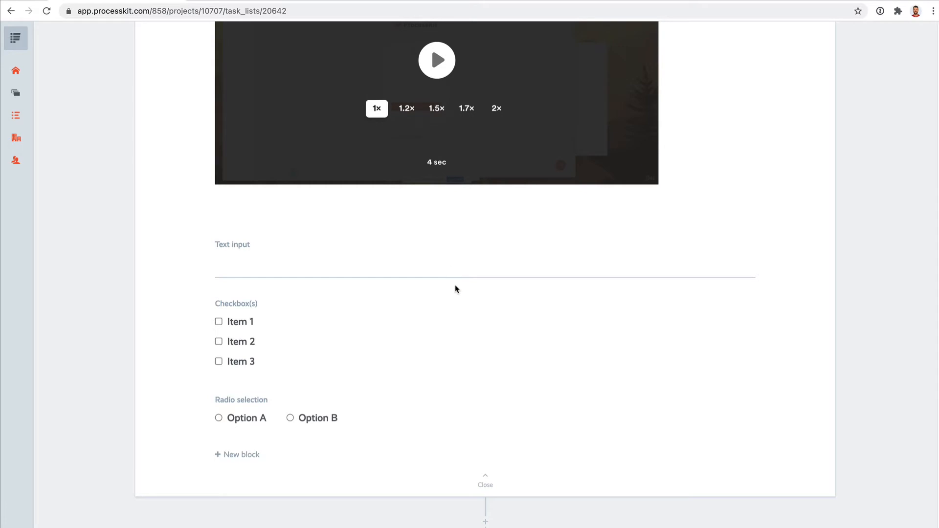
scroll(454, 288, "up", 1)
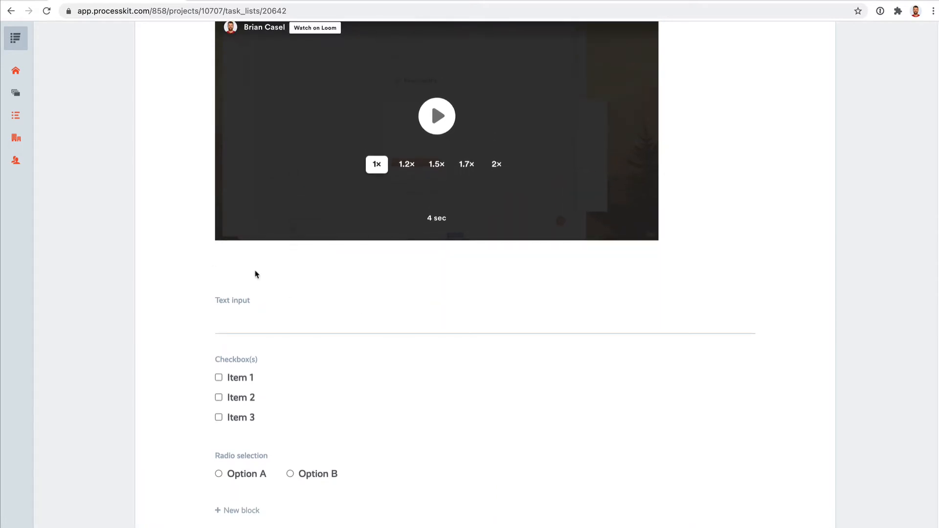
Look through the content block types available for the task, close the selection without adding one, and return to the task's beginning
left_click(237, 510)
scroll(380, 413, "down", 8)
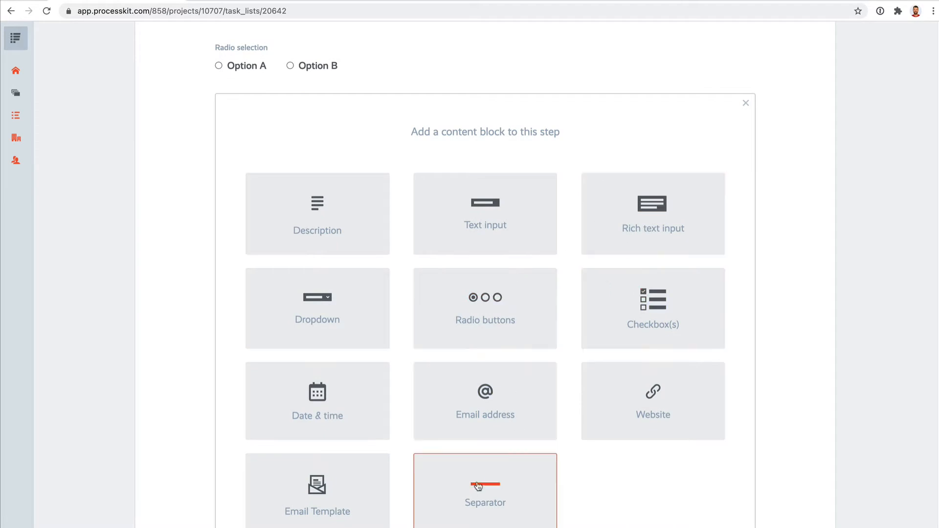
left_click(746, 102)
scroll(602, 206, "up", 4)
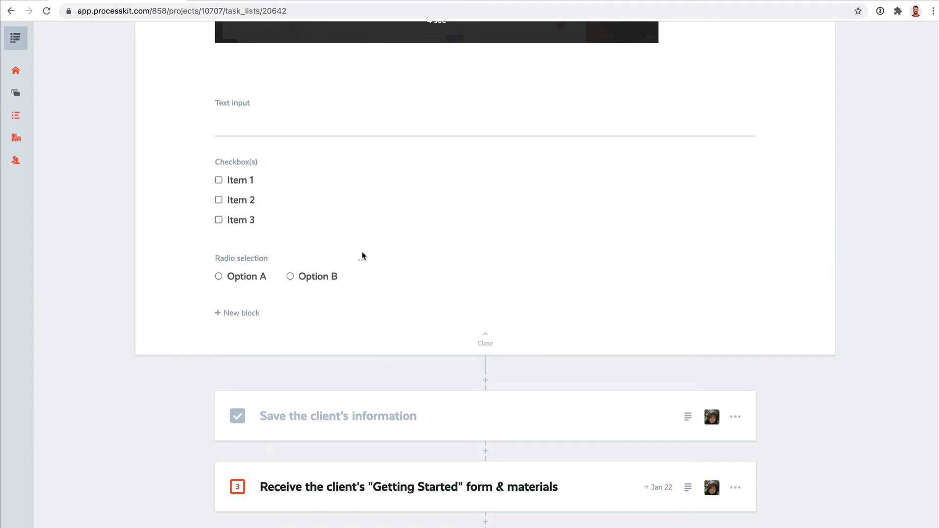
scroll(330, 185, "up", 10)
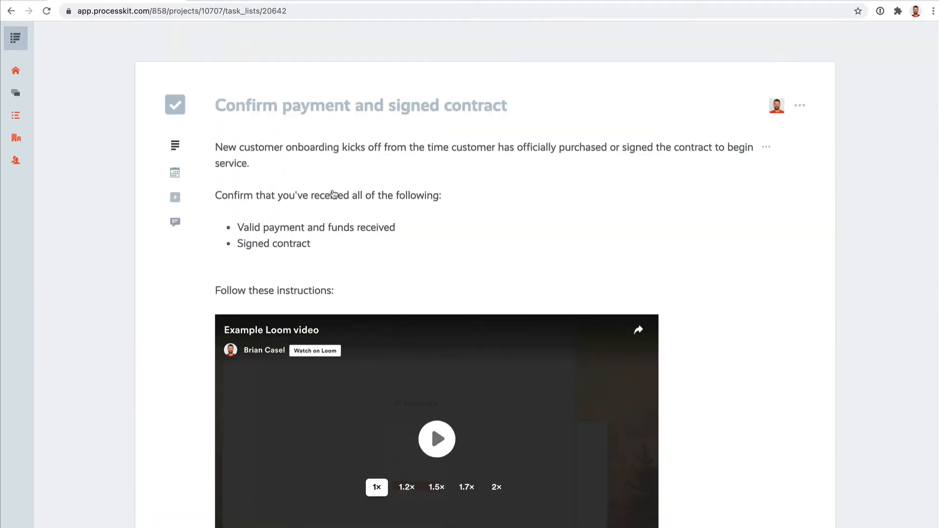
Collapse the "Confirm payment and signed contract" task's content and reopen the task at its start and due dates
scroll(431, 195, "down", 7)
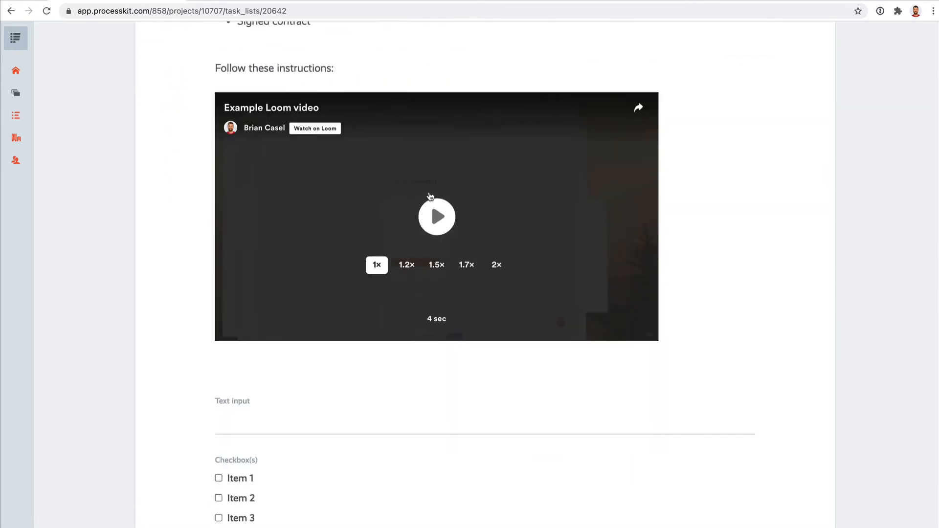
left_click(484, 499)
scroll(619, 298, "up", 6)
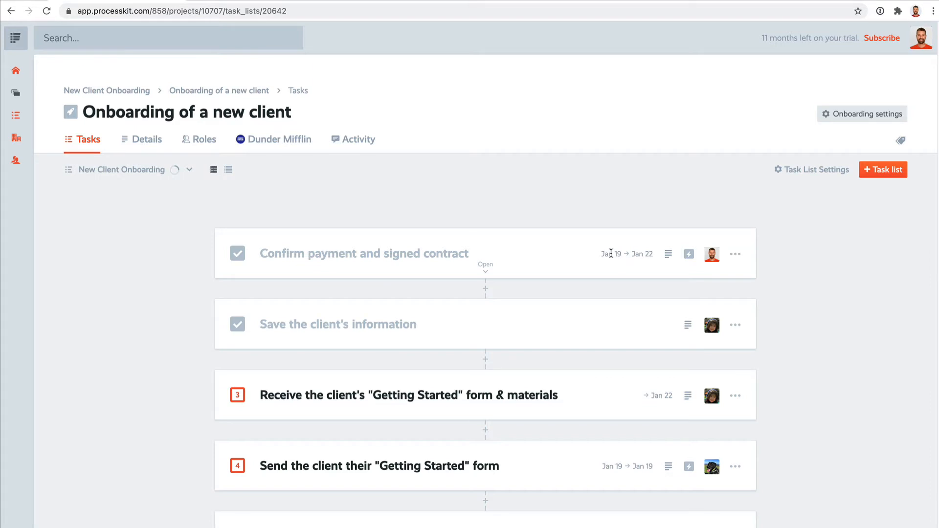
left_click(611, 254)
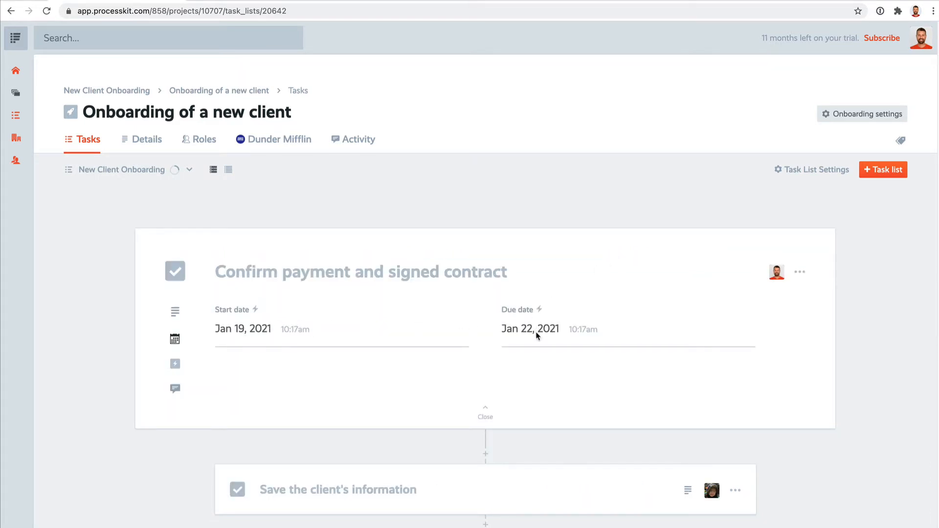
Examine the task's start and due date rules, including the reference events available for the due rule, and cancel without changes
left_click(269, 335)
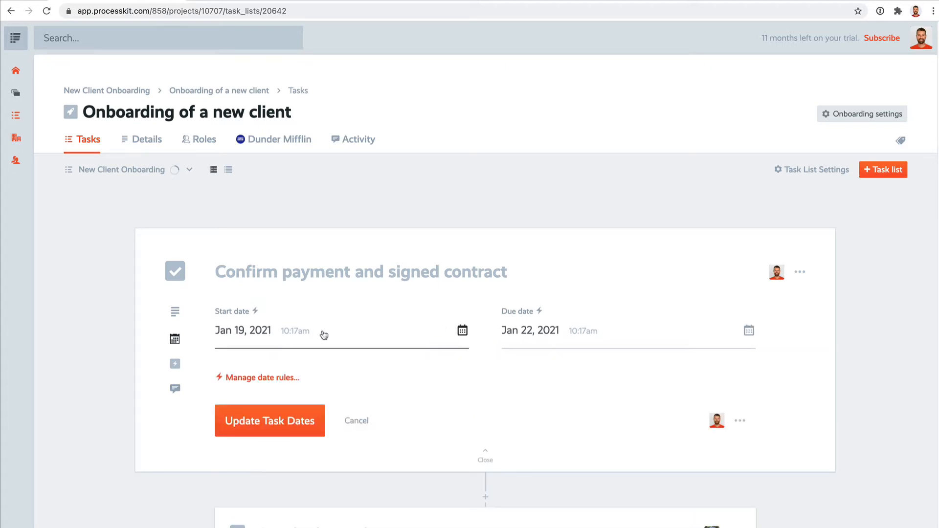
left_click(275, 378)
scroll(470, 370, "down", 5)
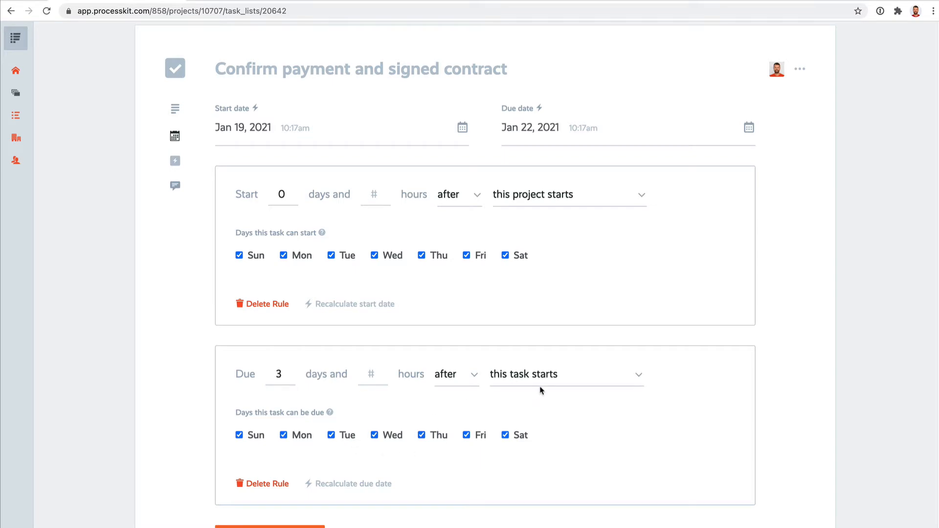
left_click(592, 376)
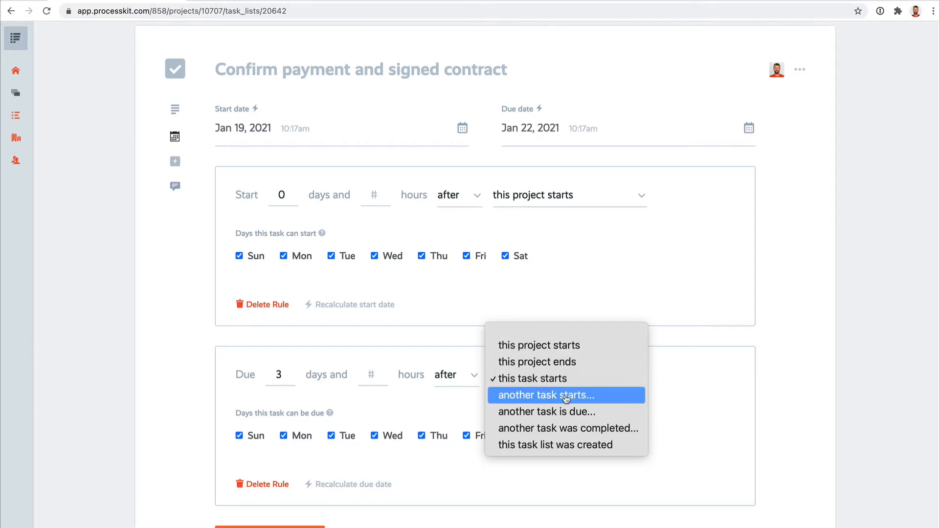
left_click(728, 390)
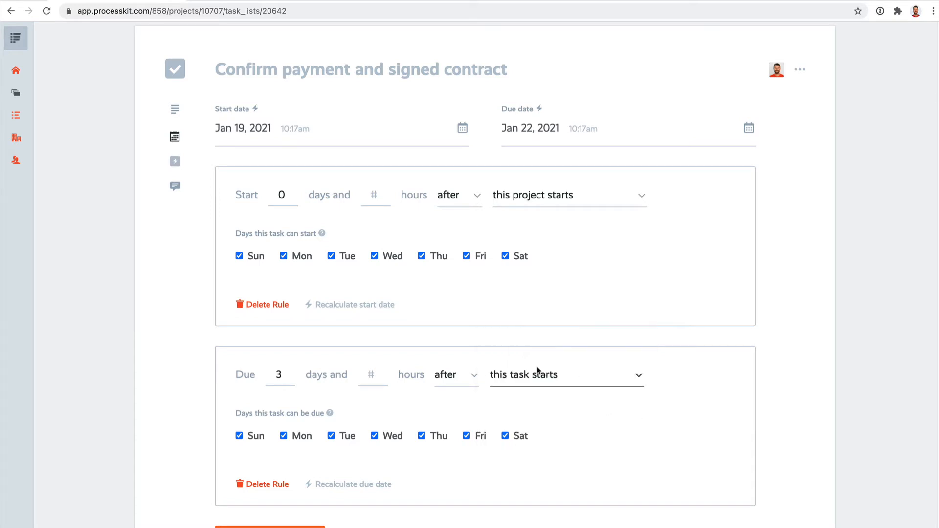
scroll(587, 398, "down", 2)
left_click(357, 482)
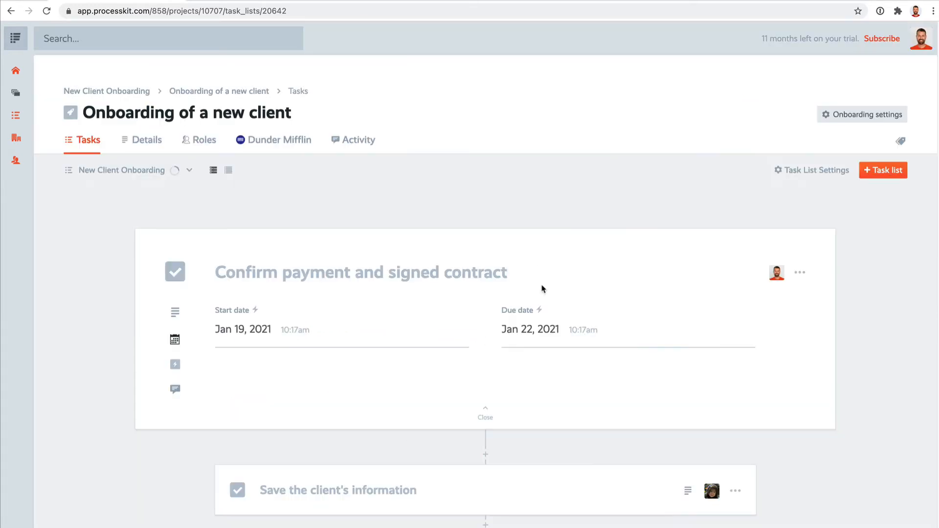
Examine the action types, visibility criteria and dependency rules on the "Send the client their 'Getting Started' form" task
scroll(582, 337, "down", 3)
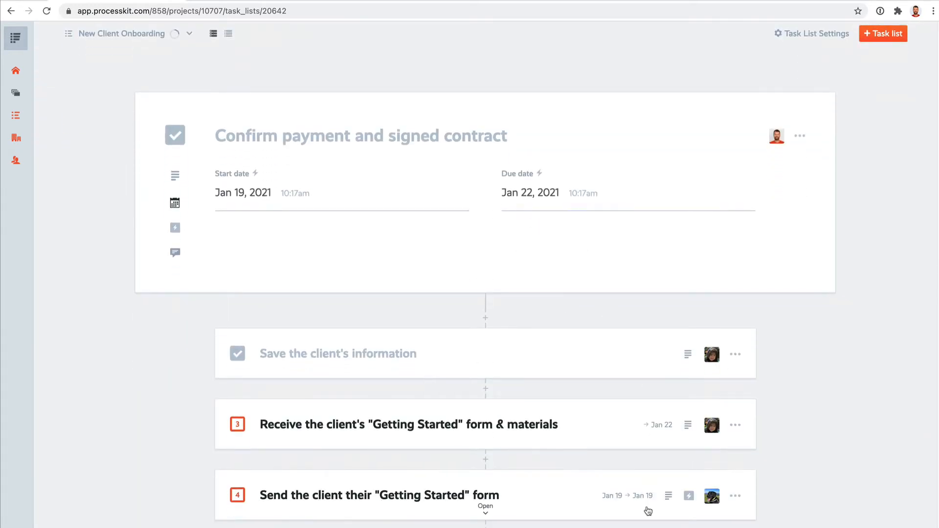
scroll(268, 198, "up", 3)
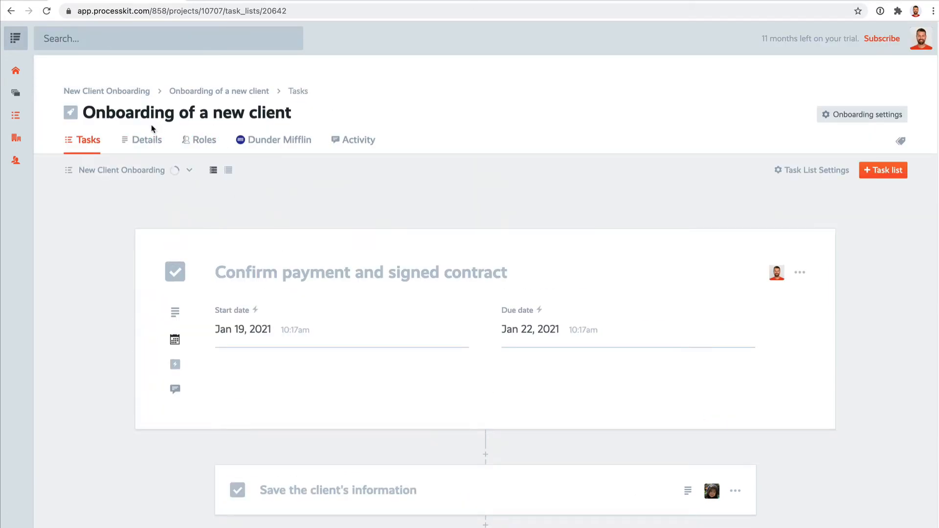
scroll(200, 163, "down", 6)
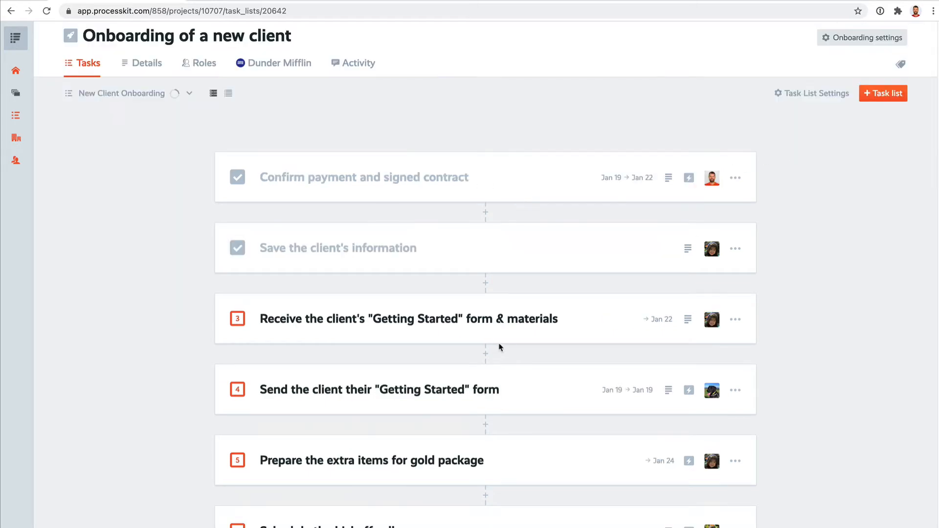
scroll(501, 348, "down", 4)
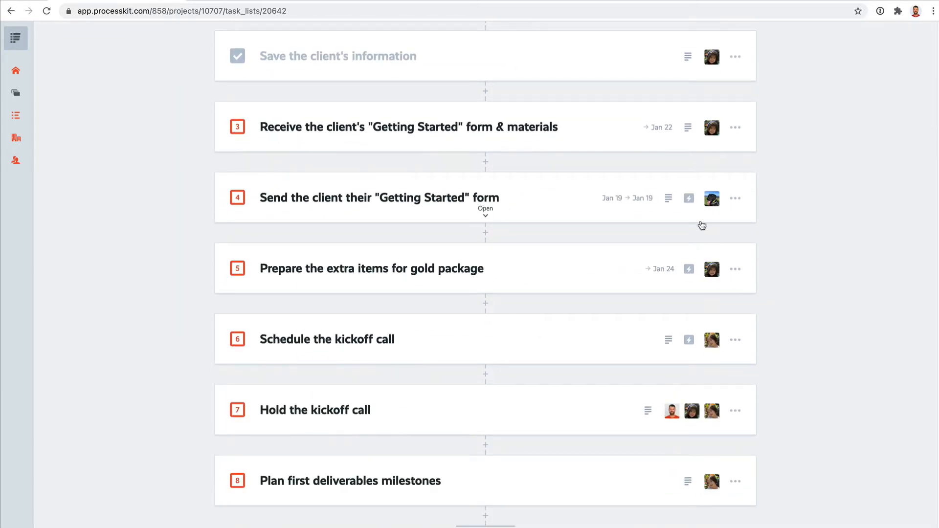
left_click(689, 198)
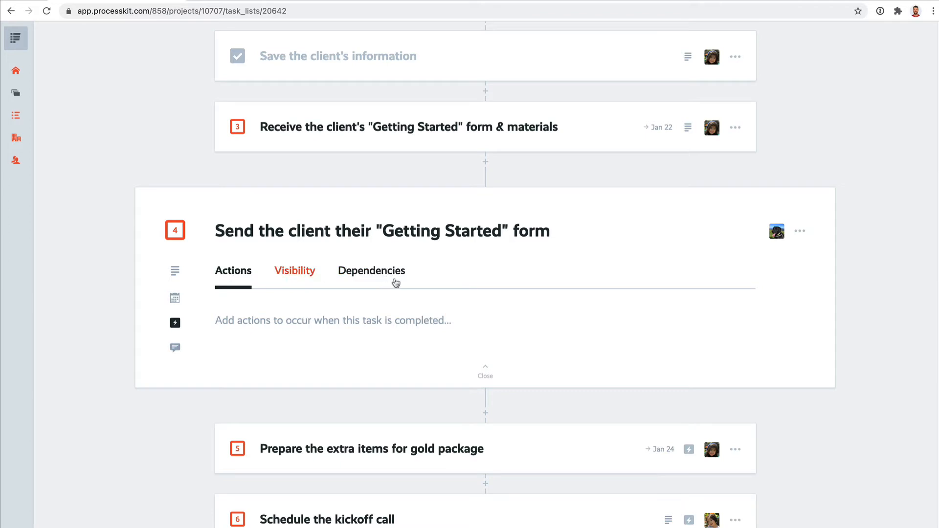
left_click(404, 323)
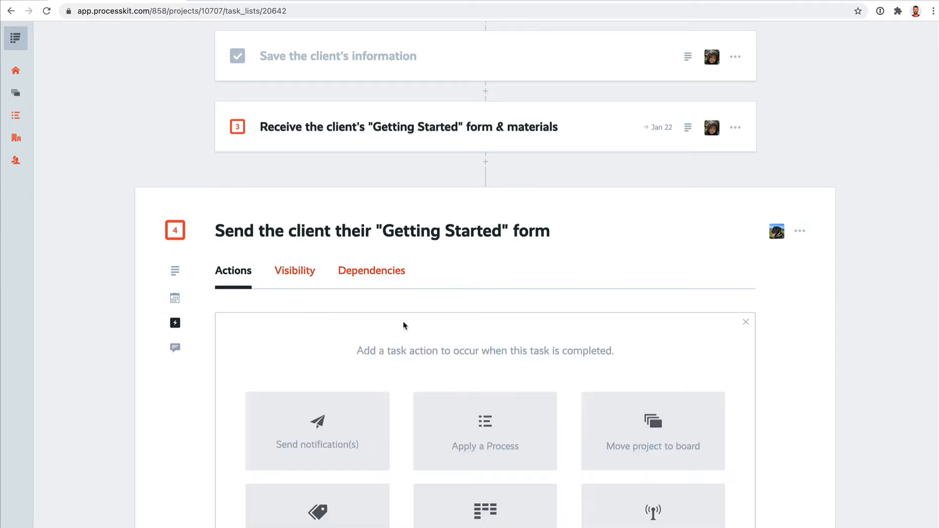
scroll(597, 326, "down", 3)
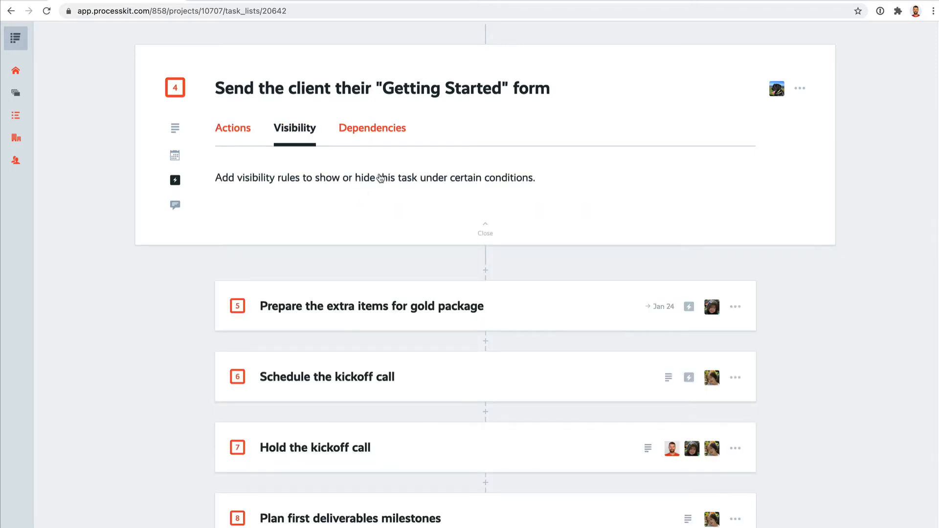
left_click(370, 236)
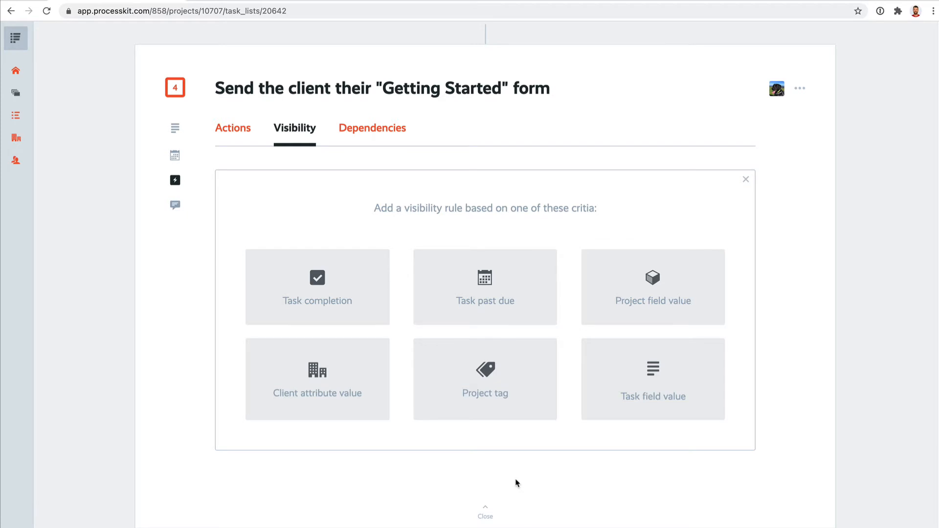
left_click(379, 127)
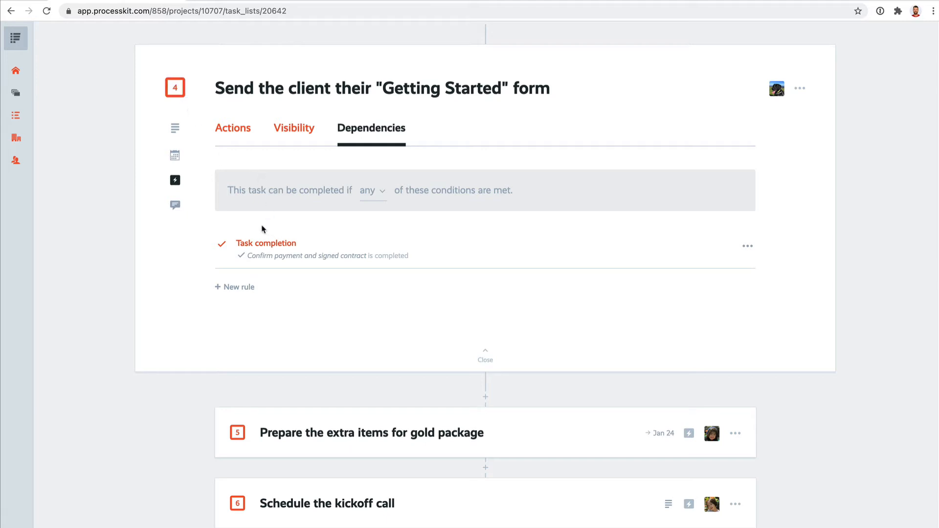
Post the comment "Hello" with a team member mention on the "Getting Started" form sending task, marking the task complete
left_click(175, 205)
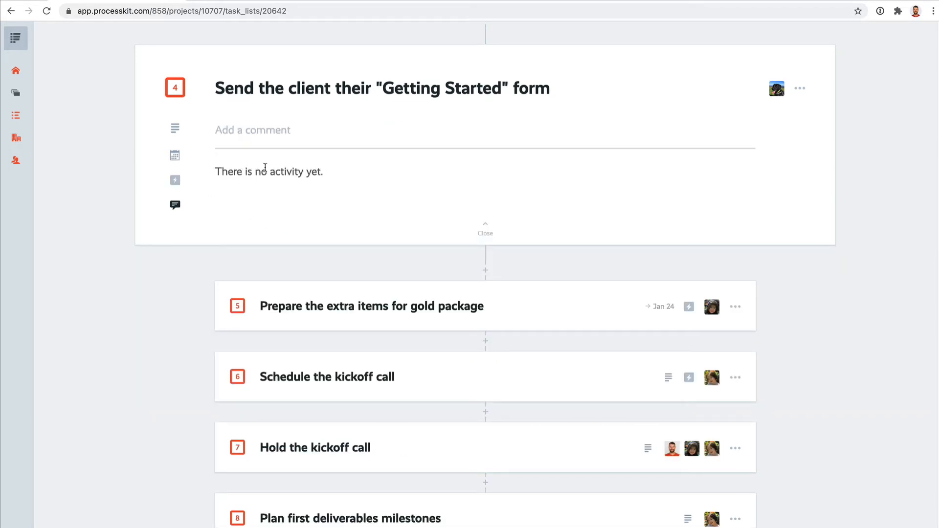
left_click(257, 128)
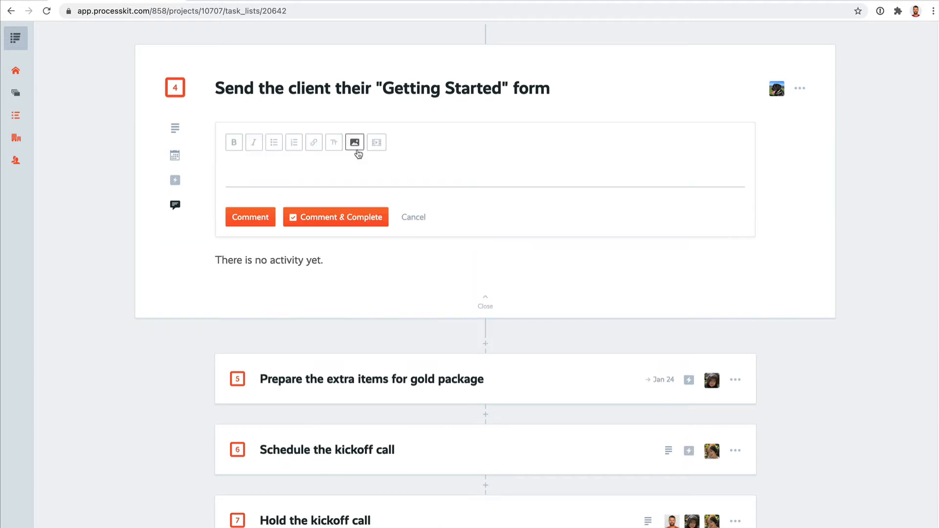
type("Hello @")
key("Return")
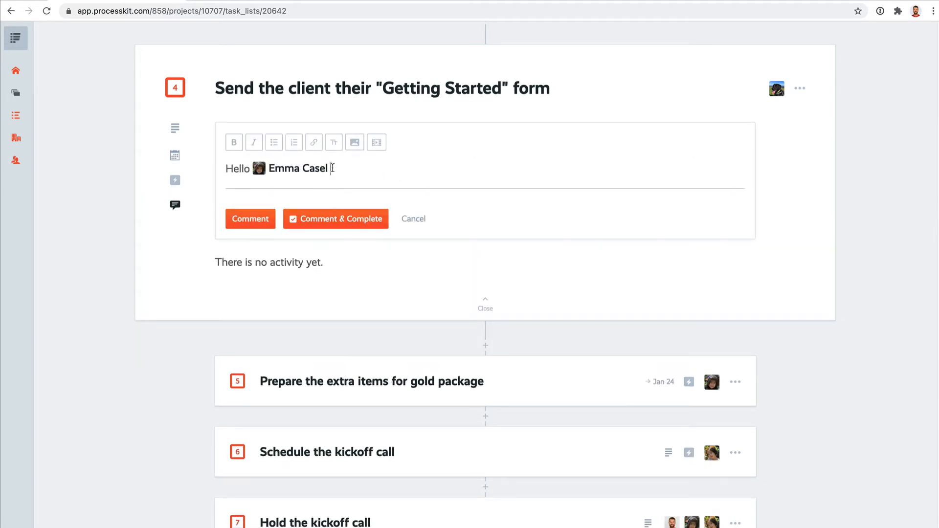
left_click(251, 217)
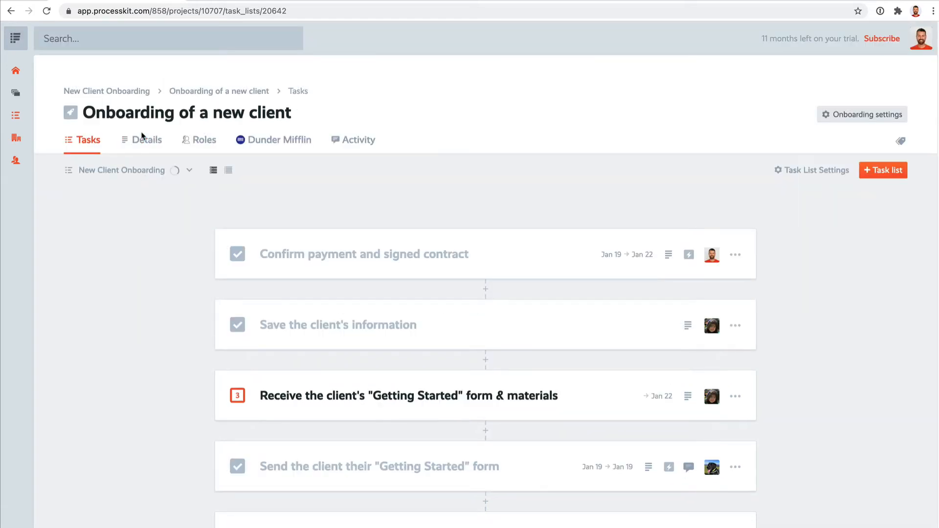
Review the onboarding's details, roles and Dunder Mifflin client information, including the client's service plan and notes
left_click(143, 140)
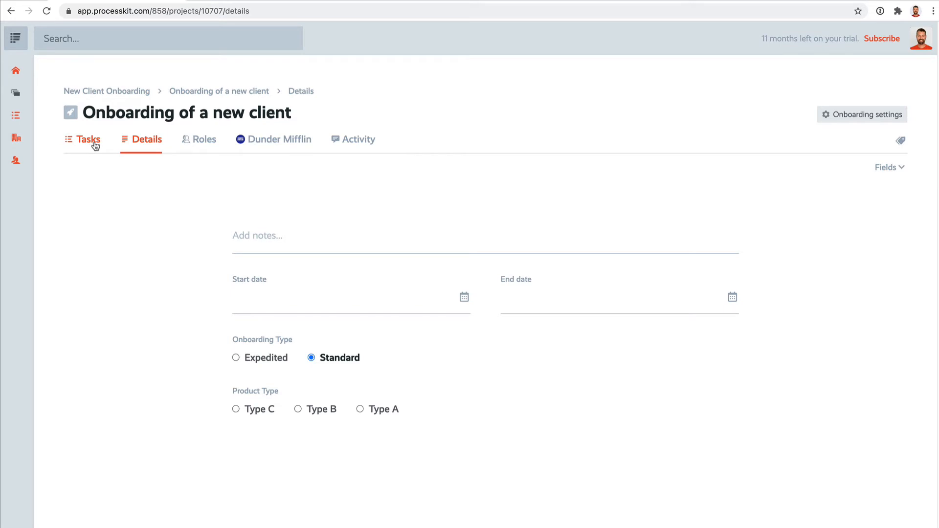
left_click(200, 140)
left_click(277, 143)
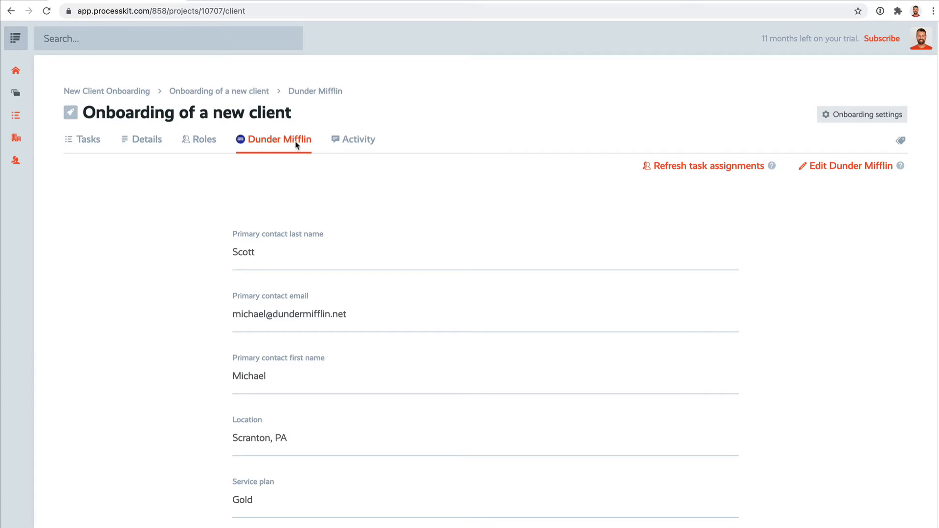
scroll(324, 208, "down", 3)
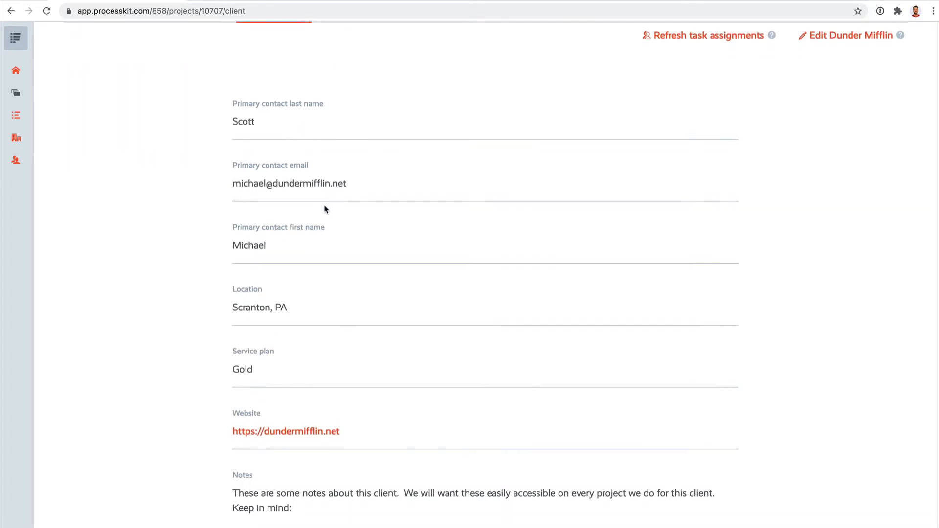
scroll(325, 209, "down", 1)
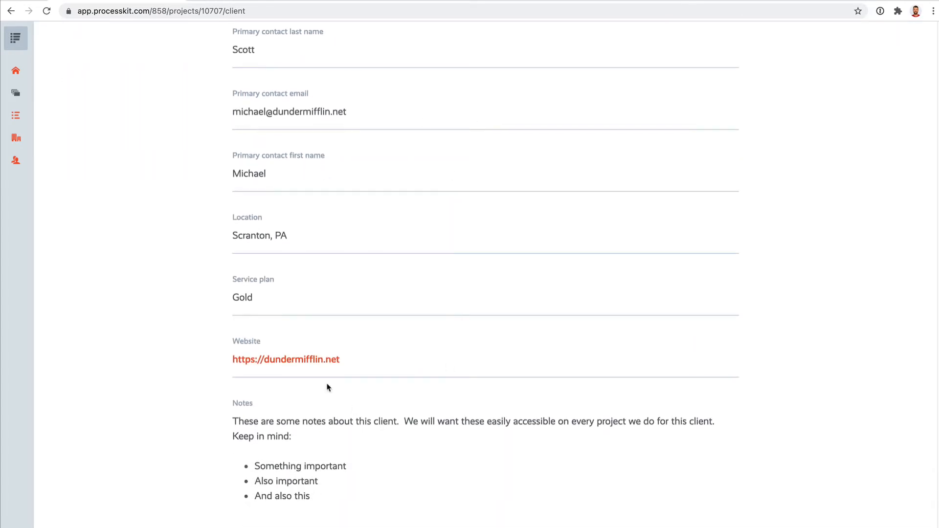
scroll(438, 377, "up", 5)
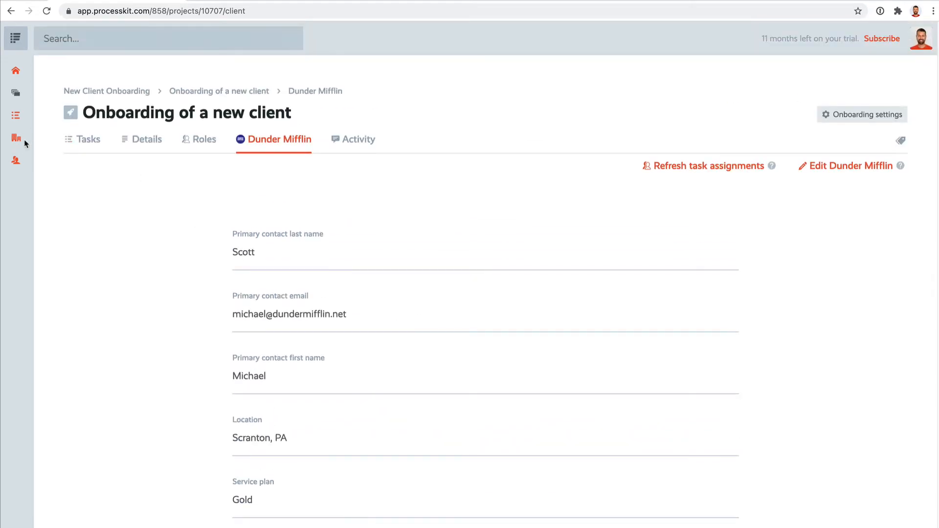
Review the onboarding's activity feed, open a new project comment and cancel it without posting
left_click(353, 140)
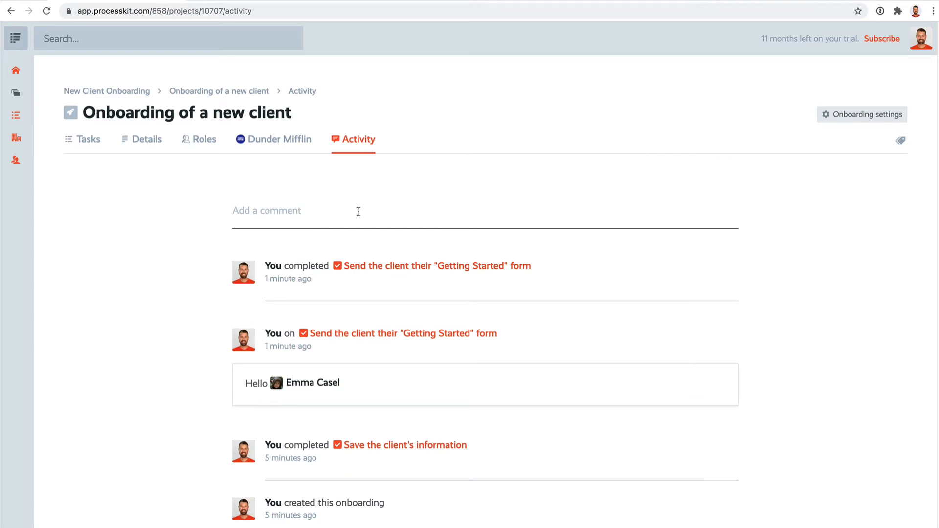
mouse_move(313, 384)
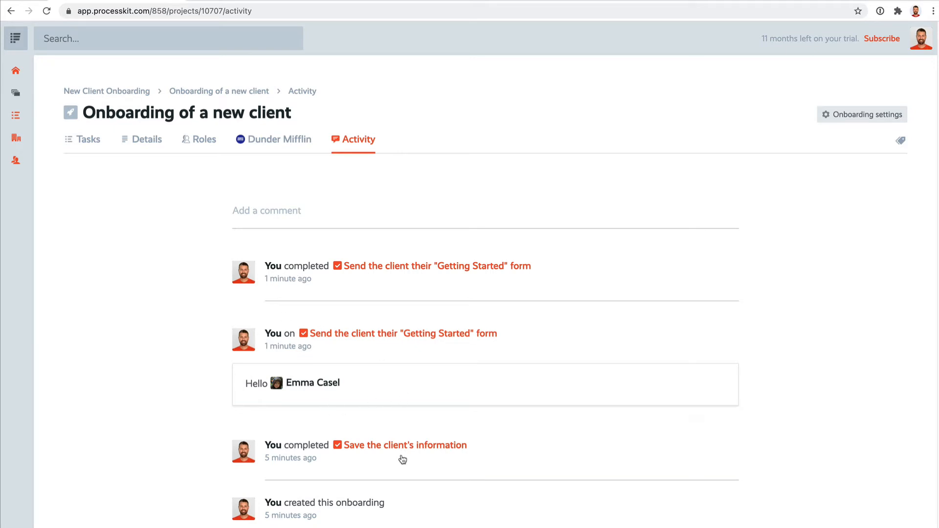
left_click(297, 211)
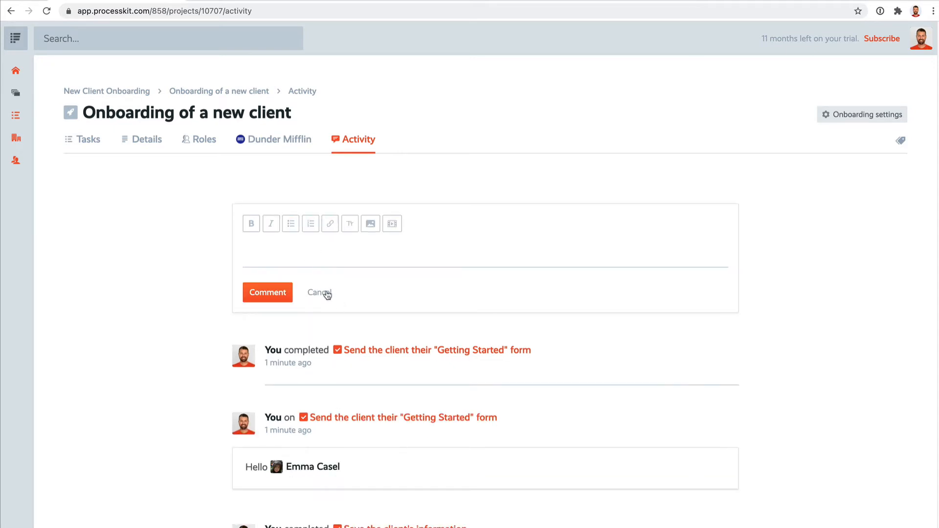
left_click(326, 291)
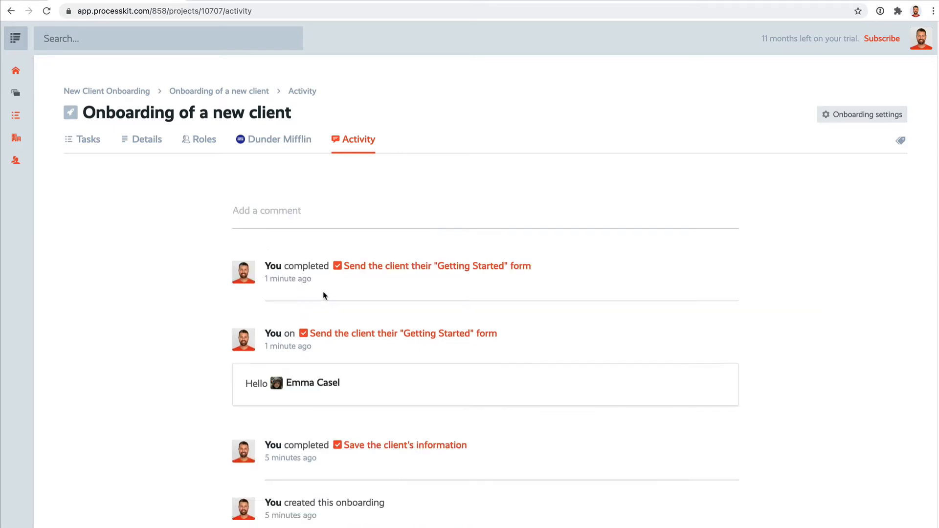
Return to the New Client Onboarding board and check which clients its onboardings can be filtered by, without applying a filter
left_click(116, 93)
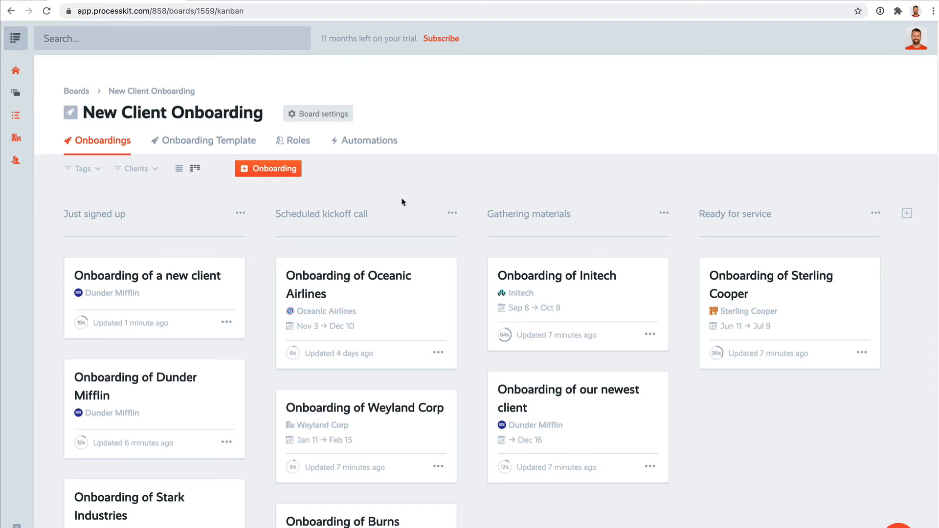
left_click(142, 170)
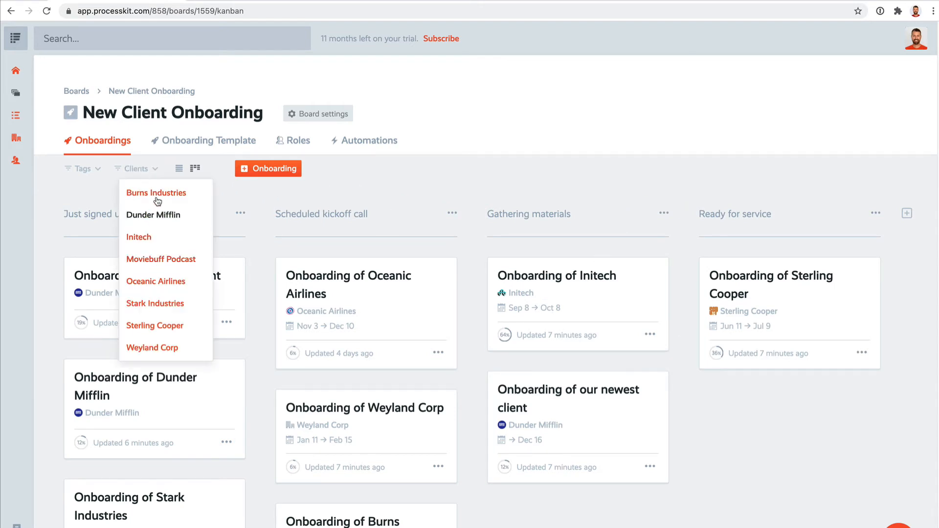
left_click(423, 171)
Review the processes and fields preloaded in the board's onboarding template, and go back to the overview of all boards
left_click(191, 142)
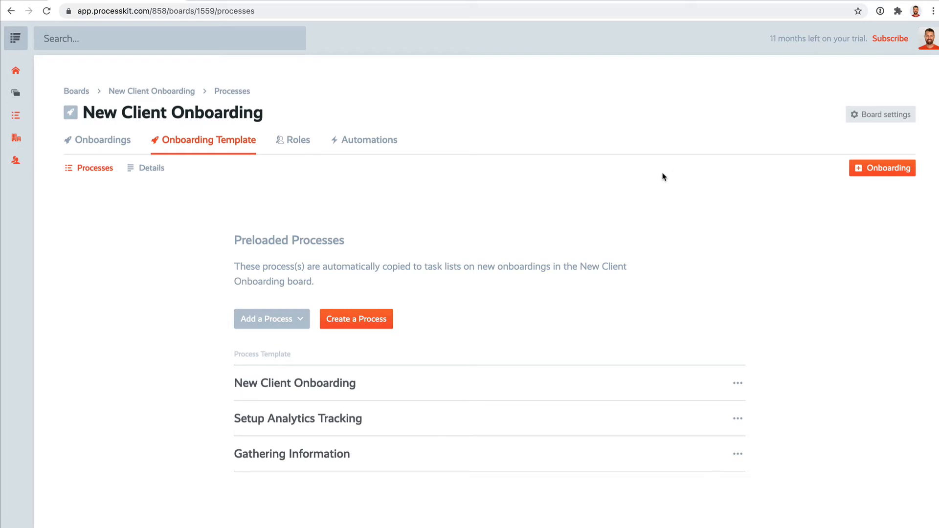
left_click(150, 169)
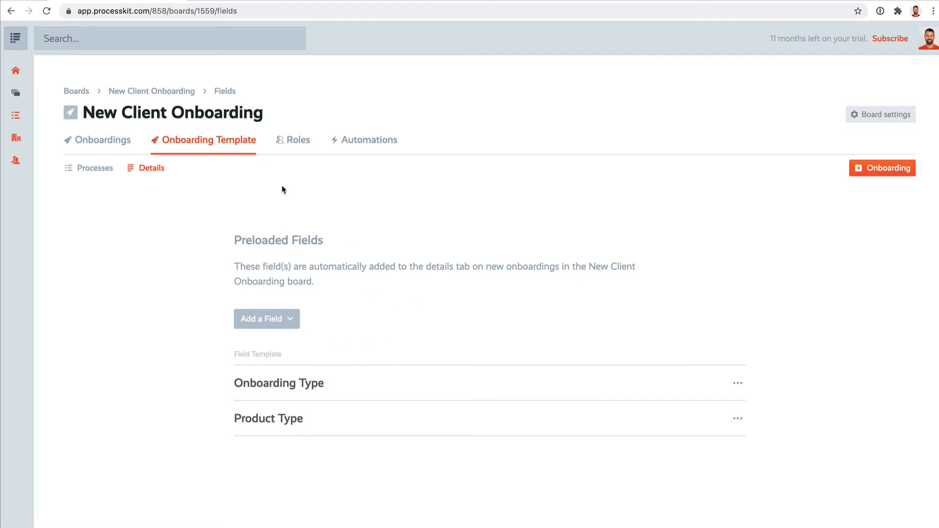
left_click(75, 92)
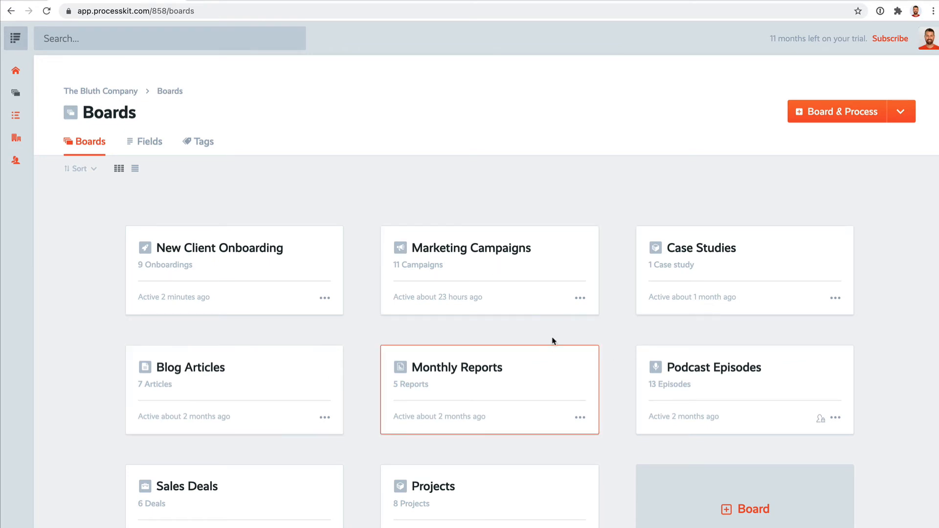
Open the list of all processes and look through the available templates with their groups, boards and task lists
left_click(16, 120)
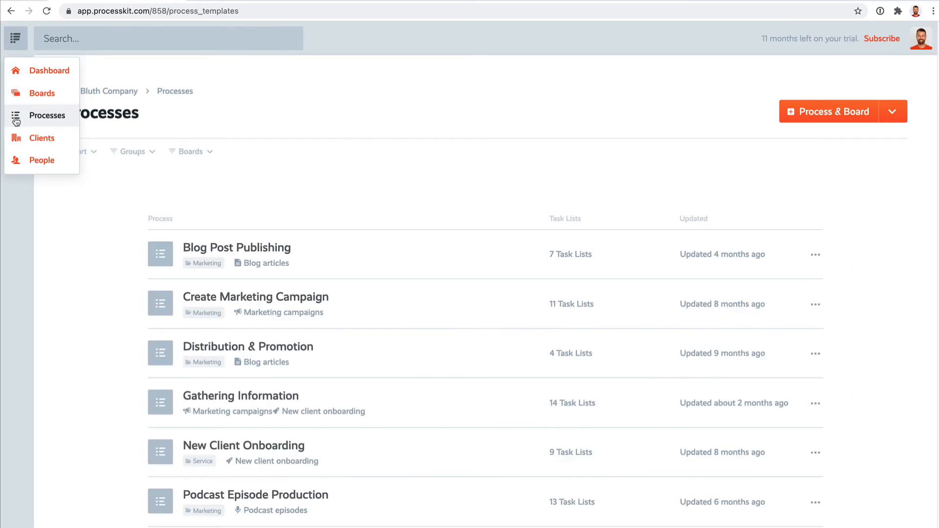
scroll(113, 280, "down", 5)
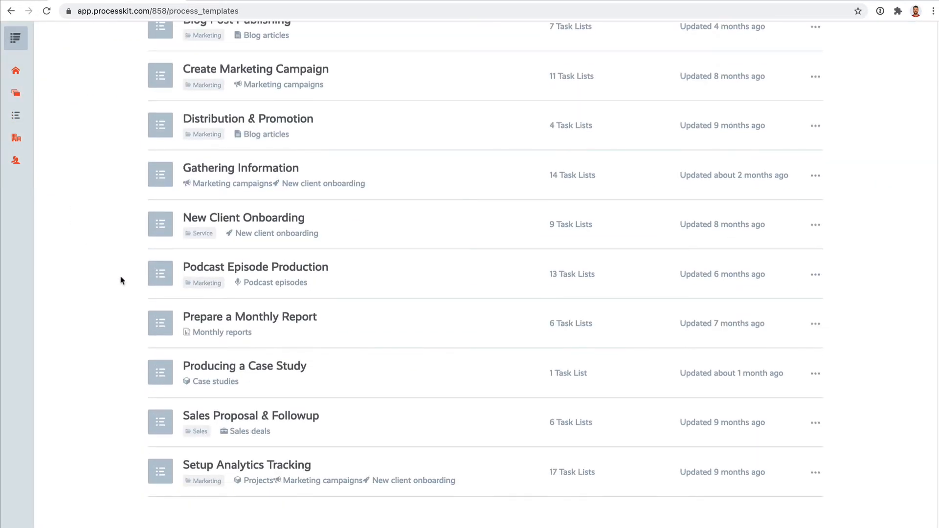
scroll(374, 201, "up", 5)
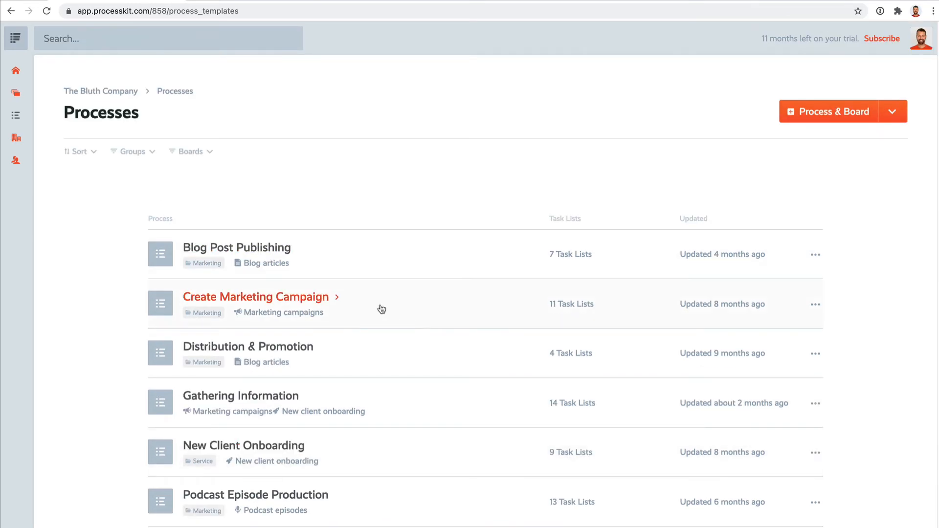
scroll(323, 322, "down", 1)
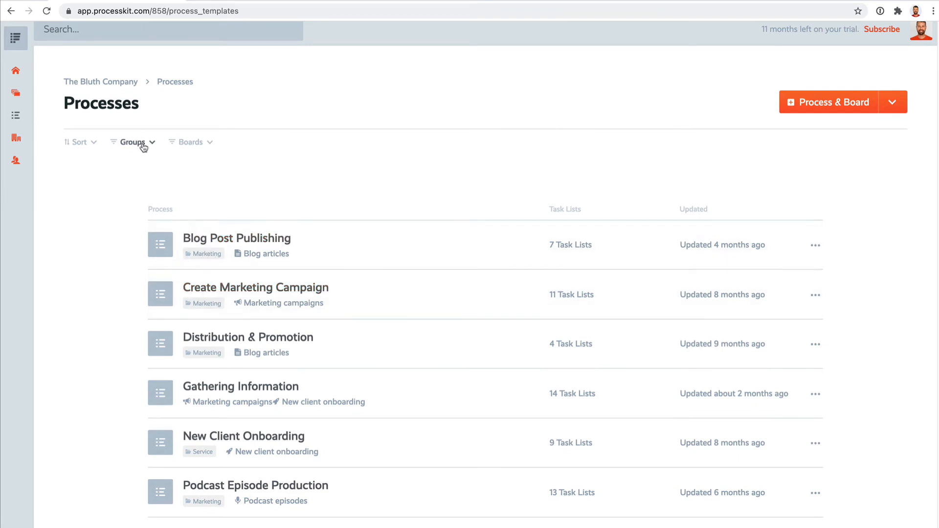
scroll(242, 318, "down", 3)
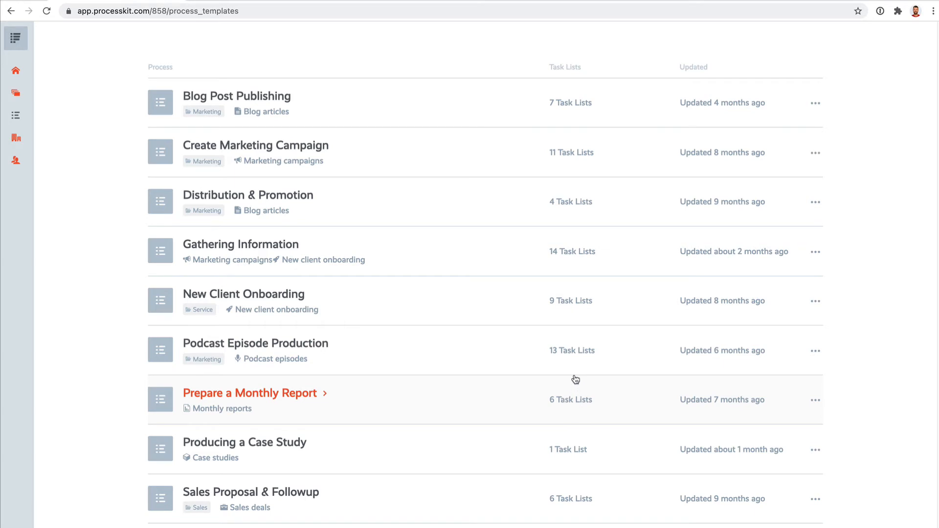
Open the New Client Onboarding process and review its tasks, including the instructions for Confirm payment and signed contract
left_click(263, 297)
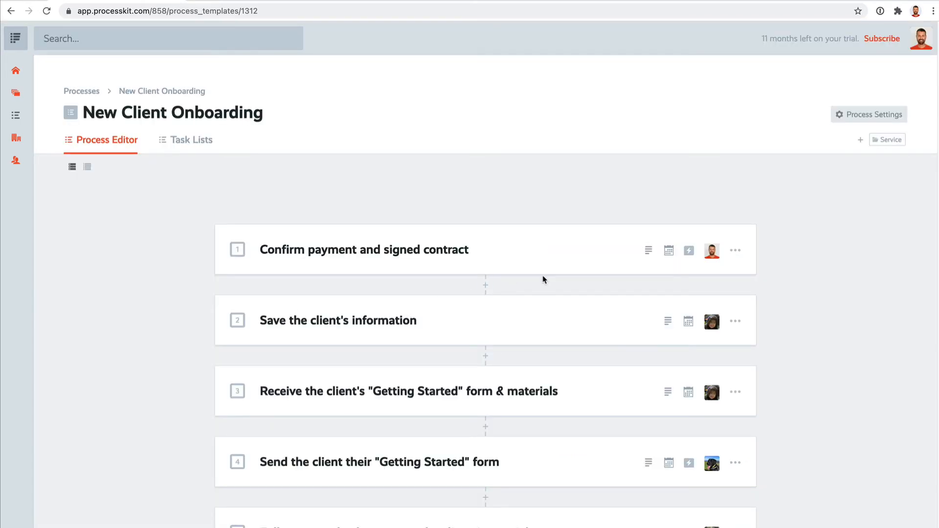
scroll(548, 282, "down", 2)
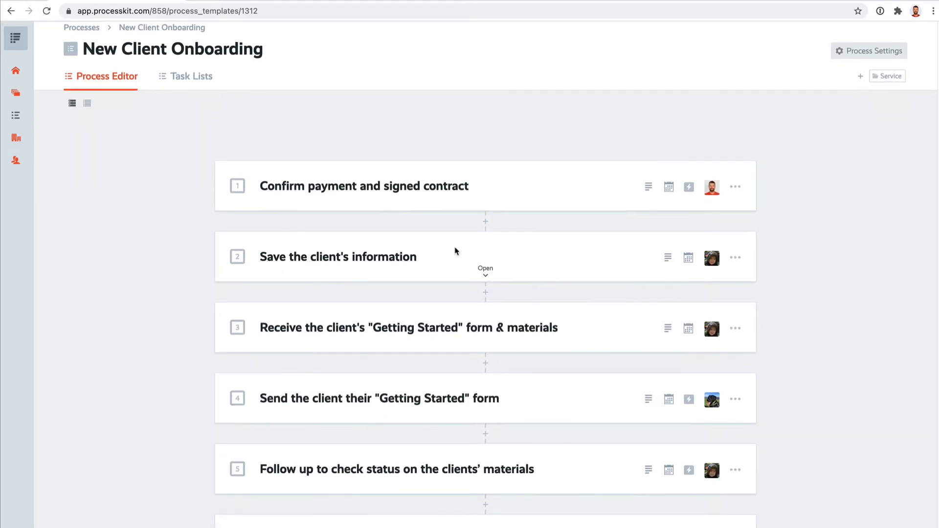
mouse_move(19, 99)
left_click(641, 192)
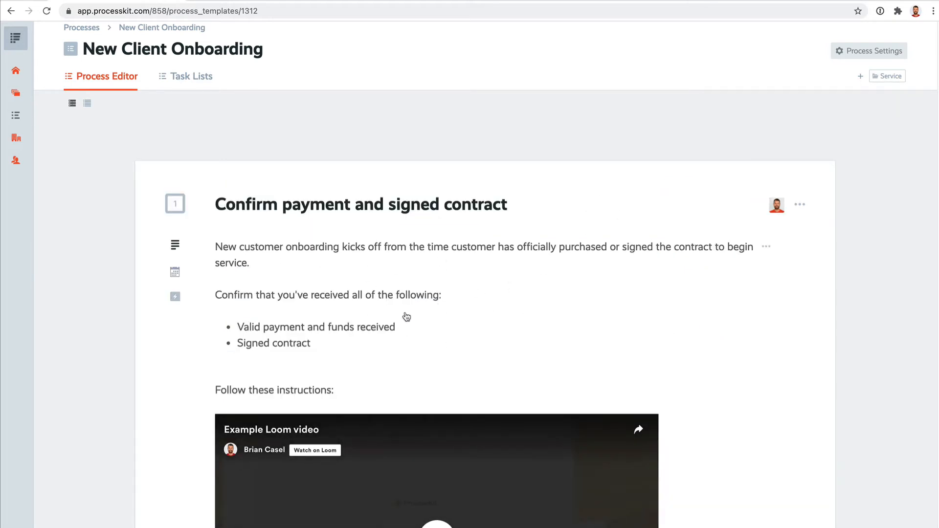
scroll(447, 315, "down", 2)
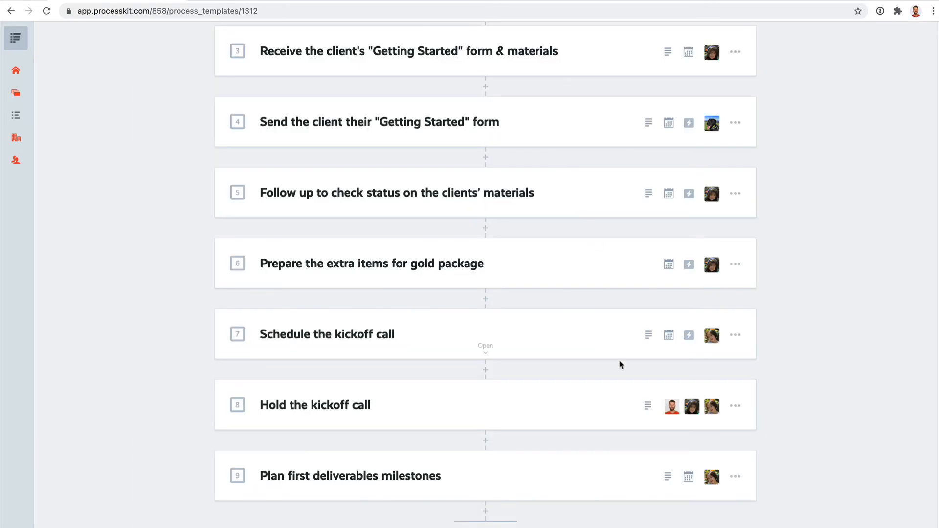
left_click_drag(548, 189, 575, 192)
scroll(724, 122, "up", 3)
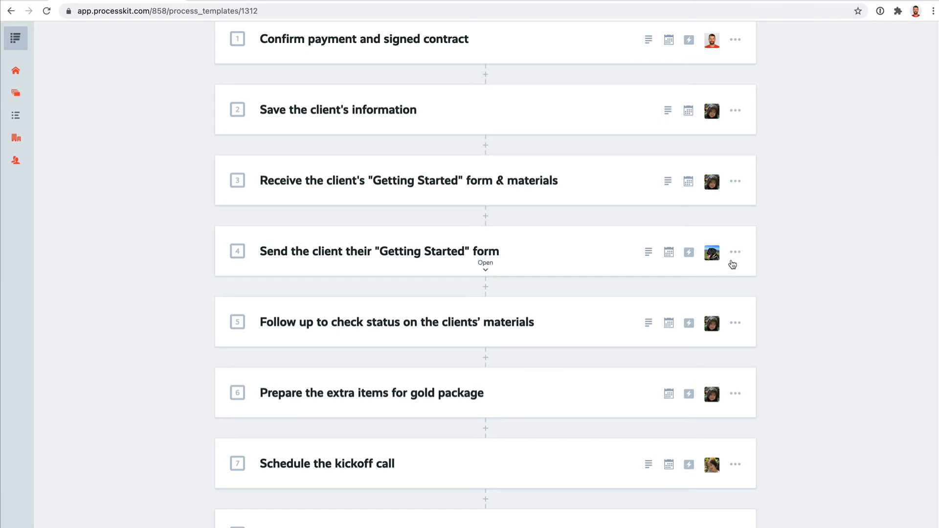
Inspect the visibility and the start and due date rules of the Send the client their "Getting Started" form task, and close it without changes
left_click(690, 253)
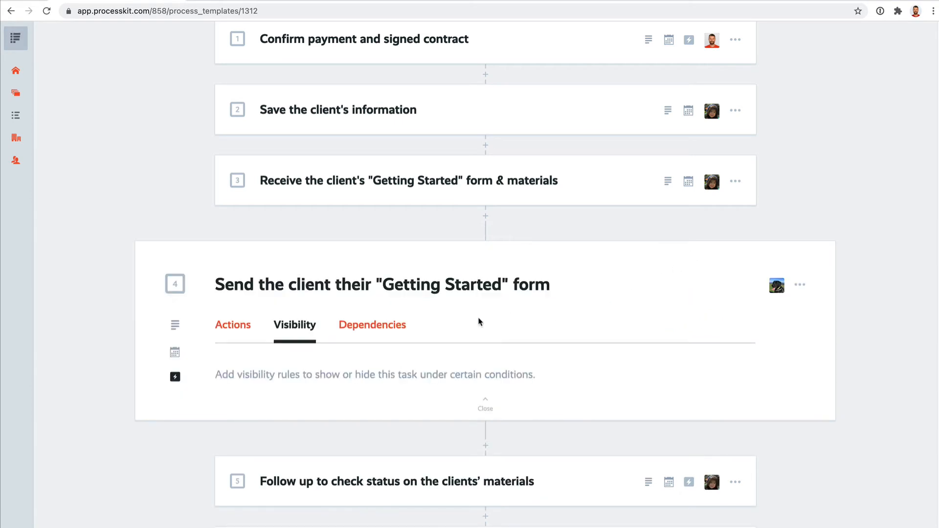
left_click(174, 351)
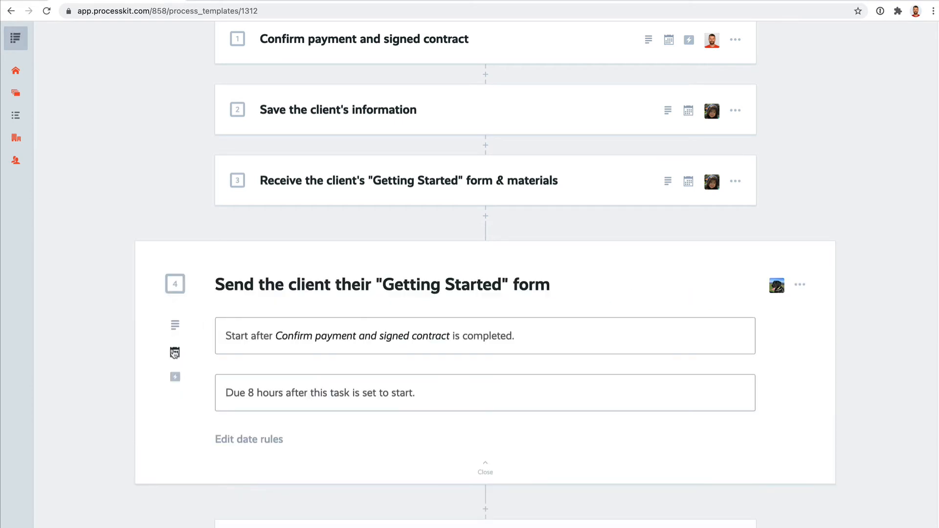
left_click(429, 330)
scroll(620, 385, "down", 5)
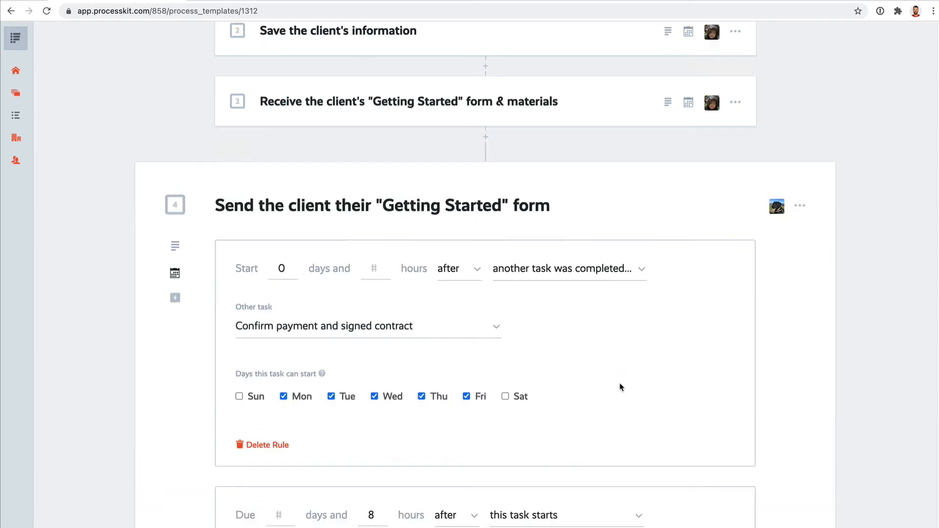
left_click(355, 522)
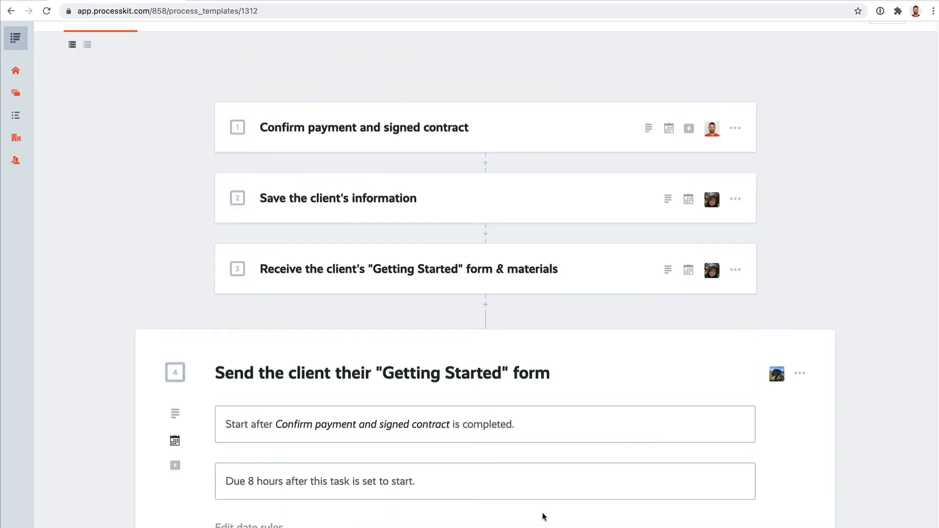
key("Escape")
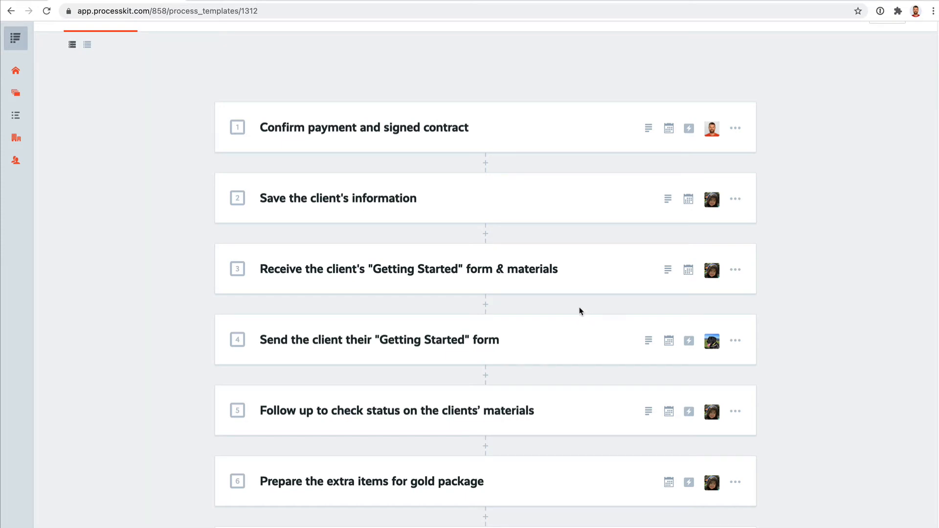
Check the option for propagating the New Client Onboarding process to existing task lists, and dismiss it without overwriting any
scroll(633, 308, "up", 3)
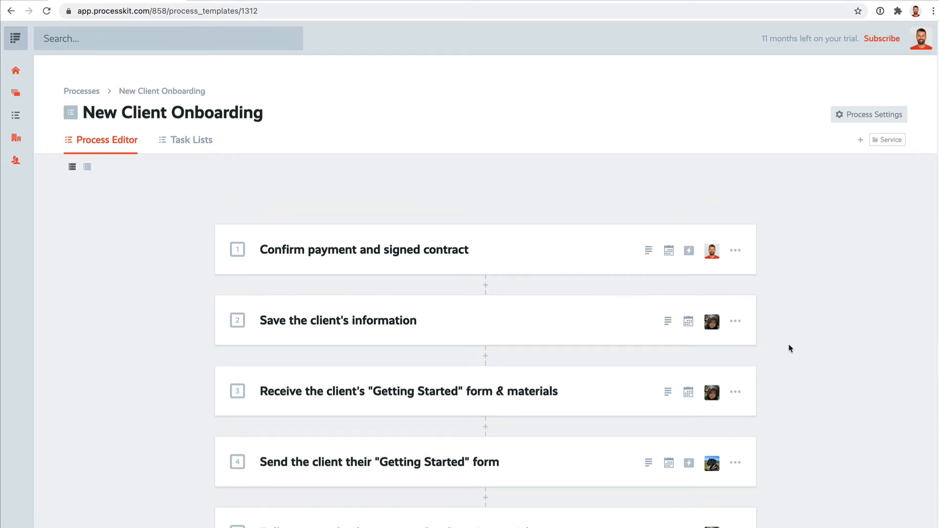
left_click(879, 116)
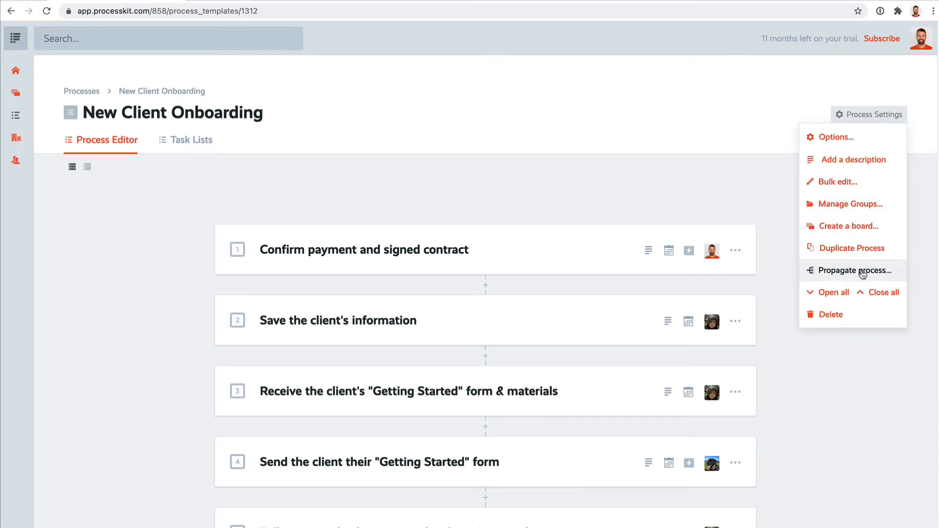
left_click(841, 278)
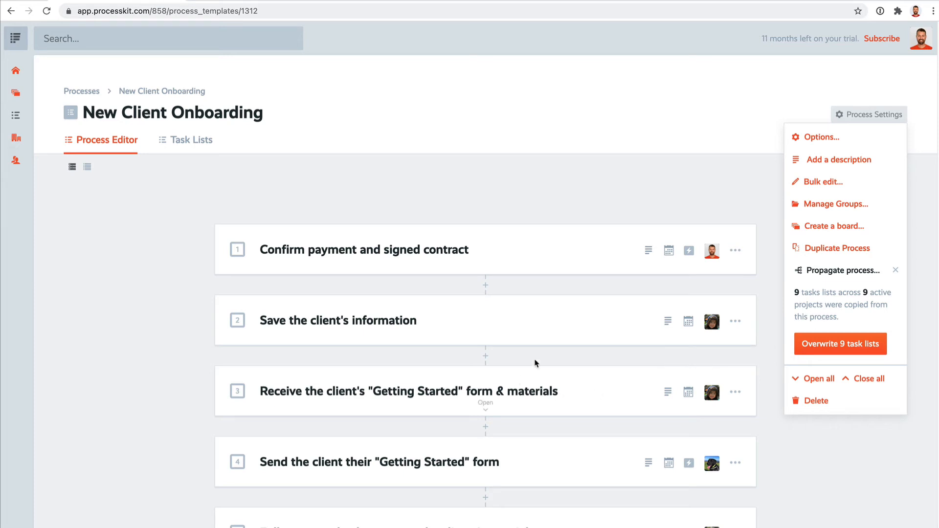
left_click(895, 270)
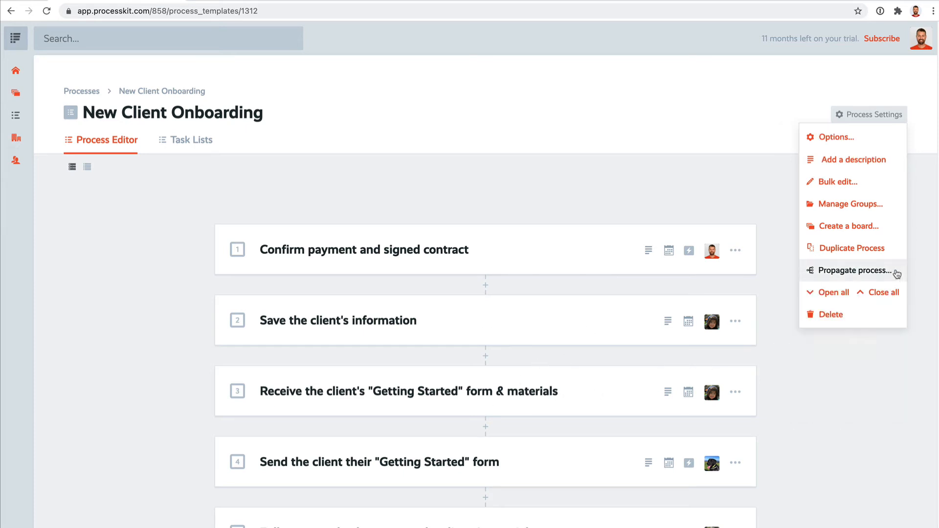
left_click(893, 376)
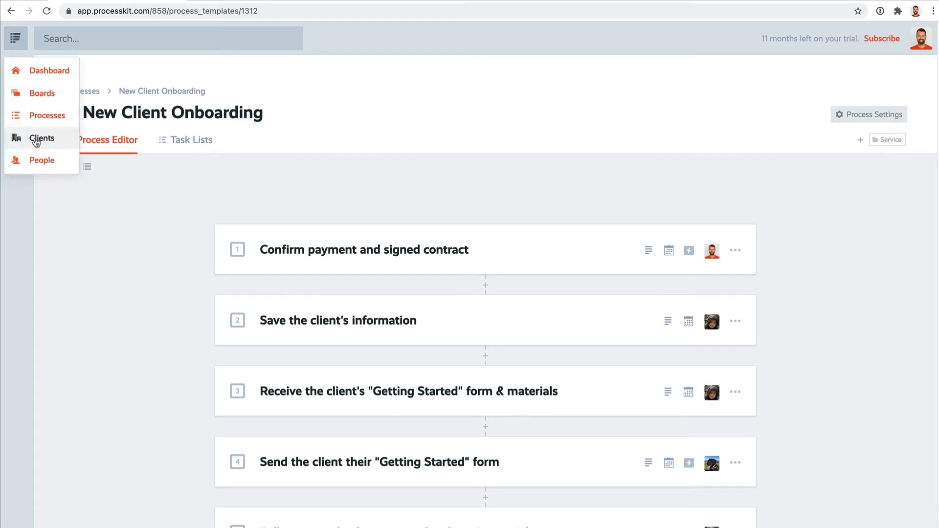
Open the Dunder Mifflin client record and review its details, including contact fields, service plan, notes, location and region
left_click(36, 140)
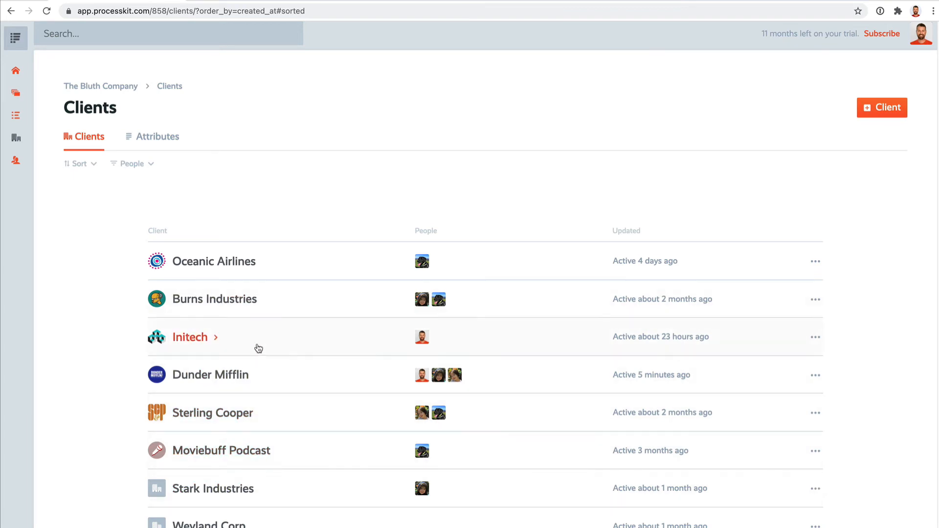
left_click(218, 380)
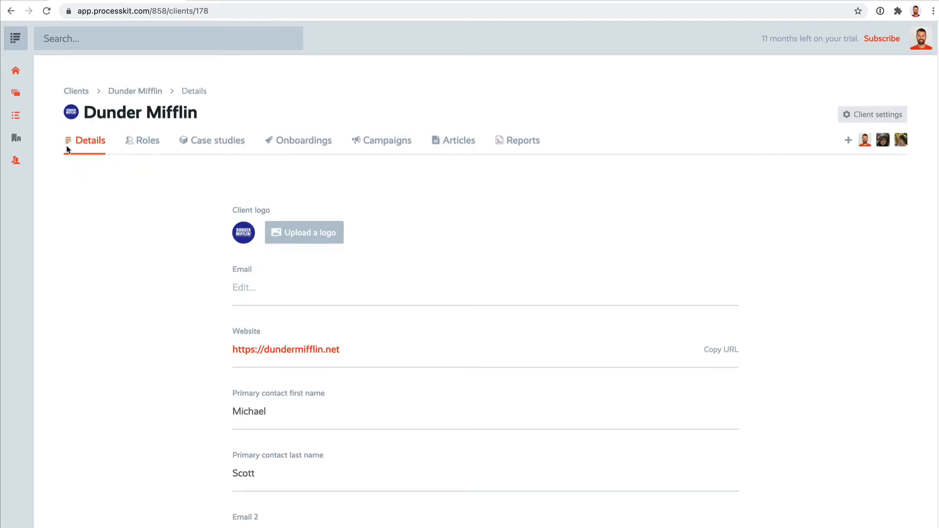
scroll(140, 385, "down", 6)
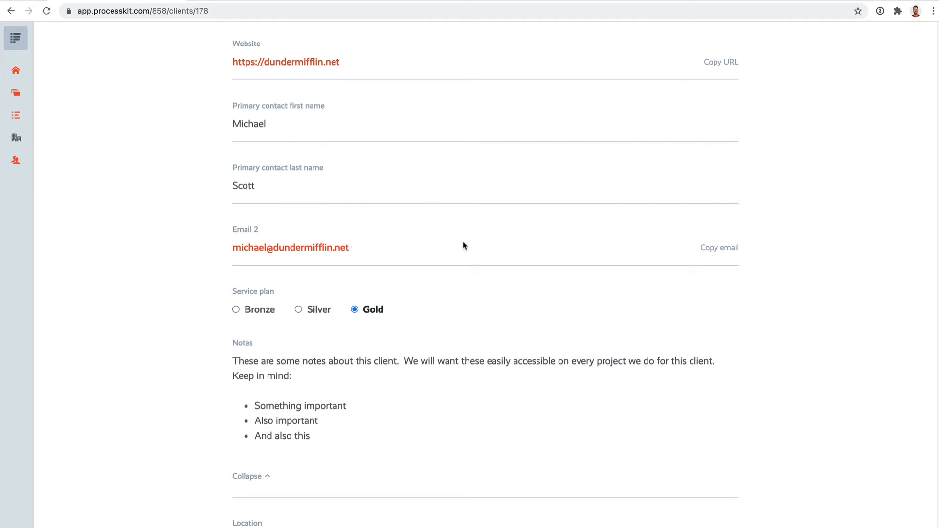
scroll(464, 245, "up", 1)
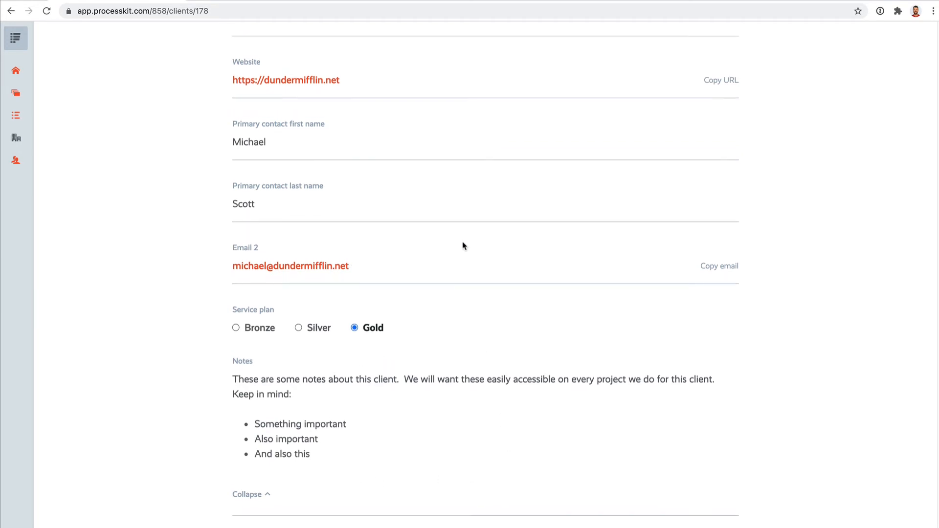
scroll(409, 227, "down", 2)
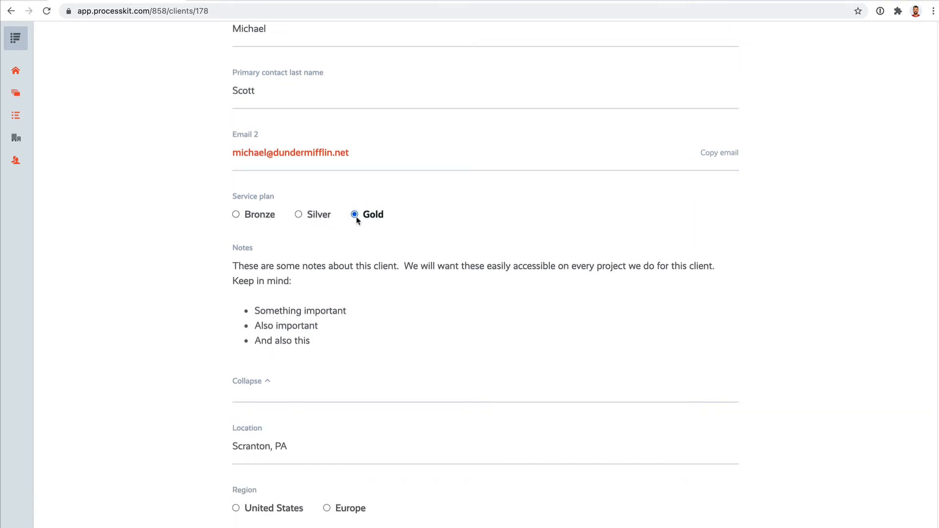
scroll(428, 333, "down", 1)
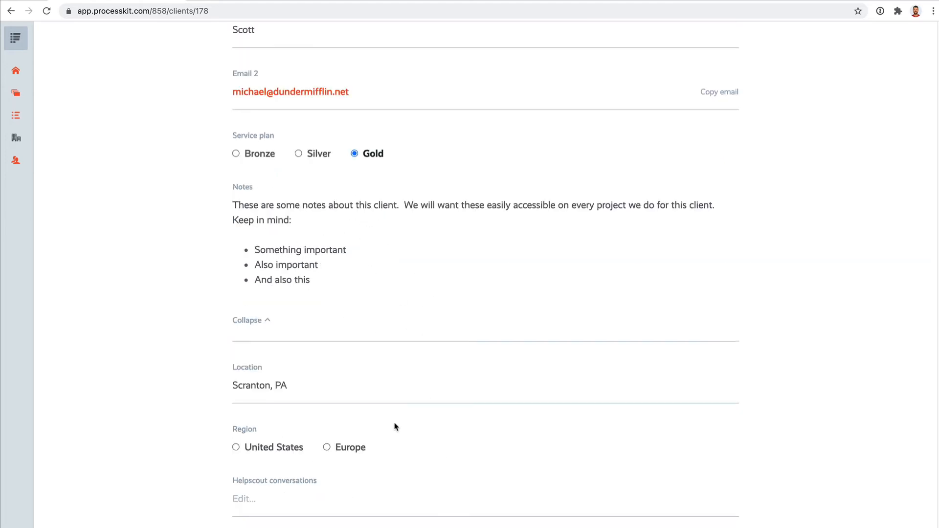
scroll(404, 437, "up", 4)
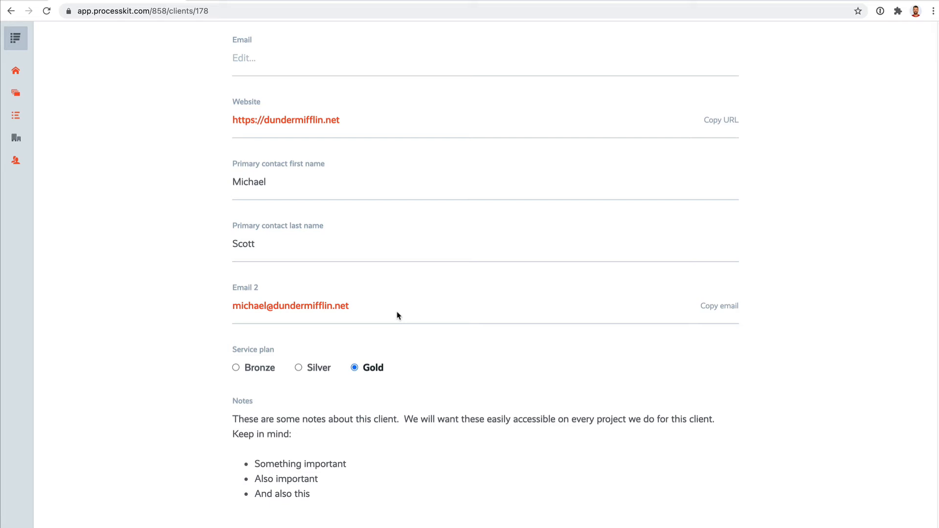
scroll(399, 319, "up", 5)
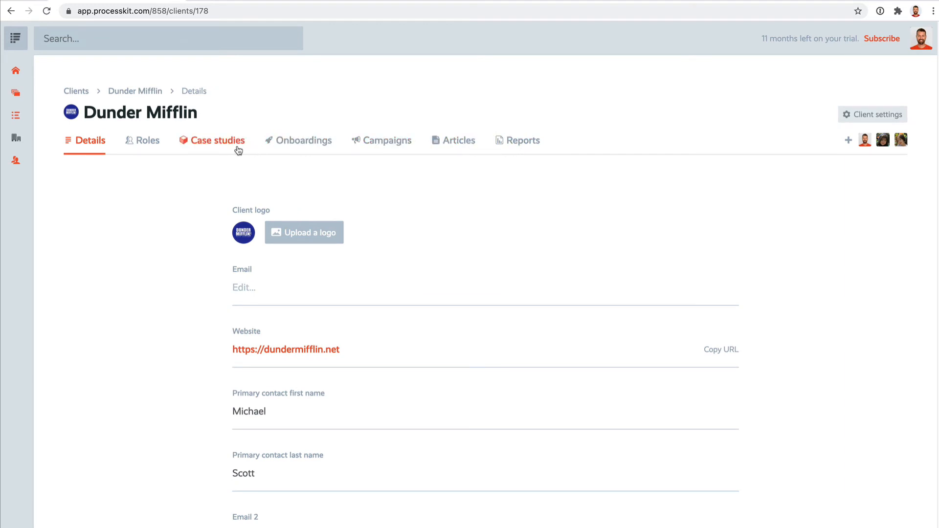
Review Dunder Mifflin's campaigns, articles and role assignments
left_click(388, 144)
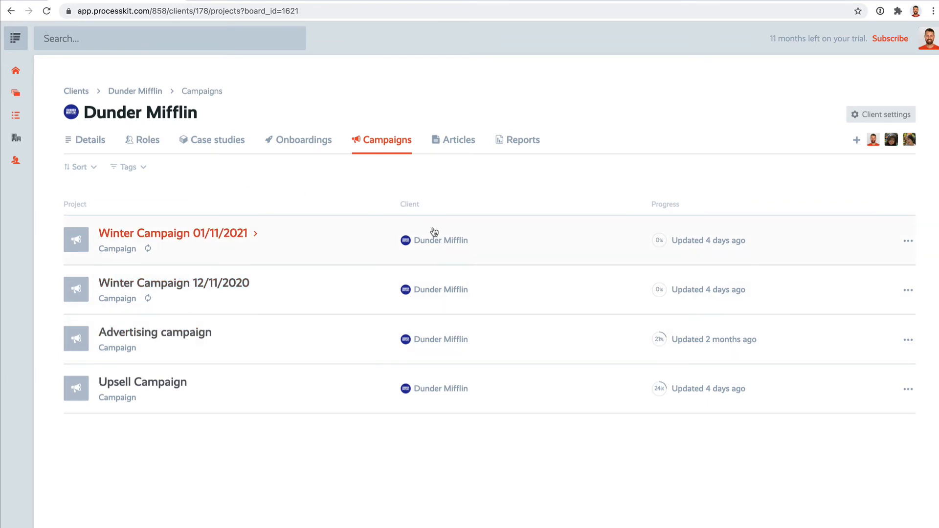
left_click(453, 142)
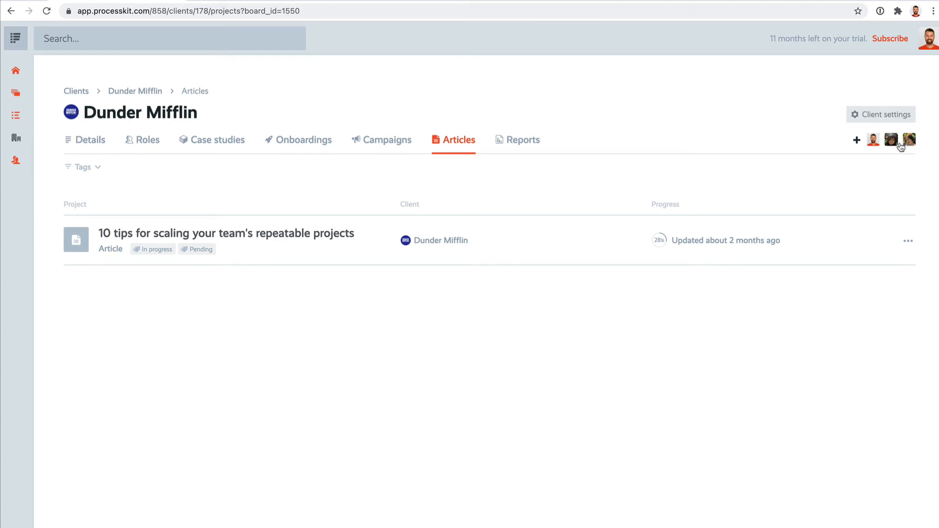
left_click(147, 141)
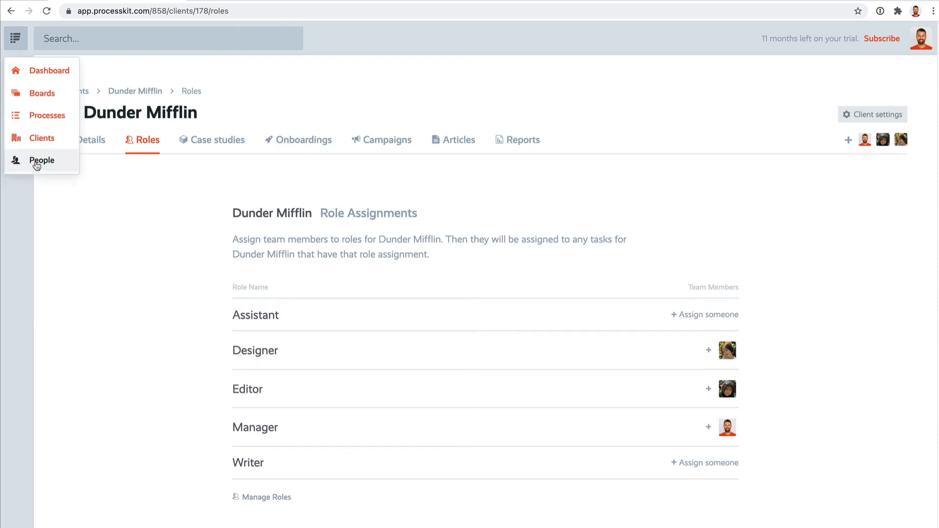
Complete Sterling Cooper's Conduct Industry market research task in the task list of the contributor with Editor and Writer roles, and return to the people overview
left_click(30, 161)
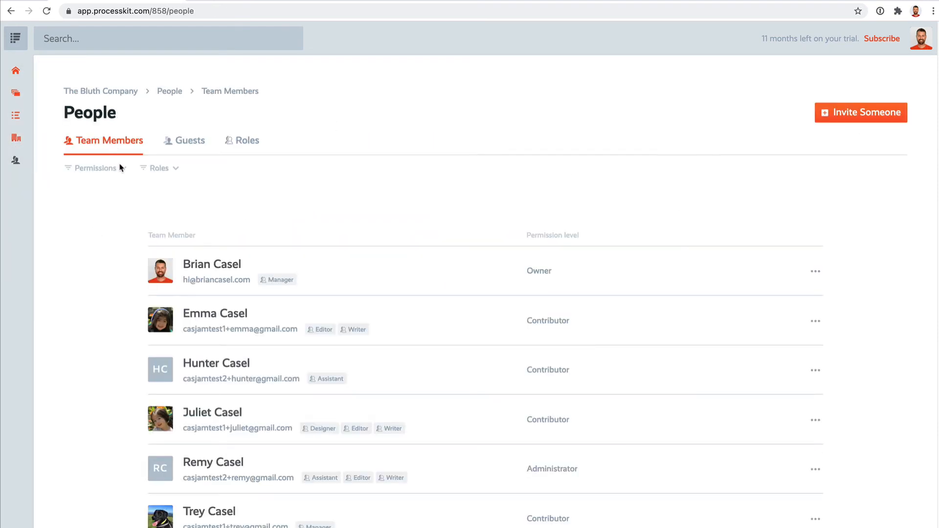
scroll(463, 263, "down", 1)
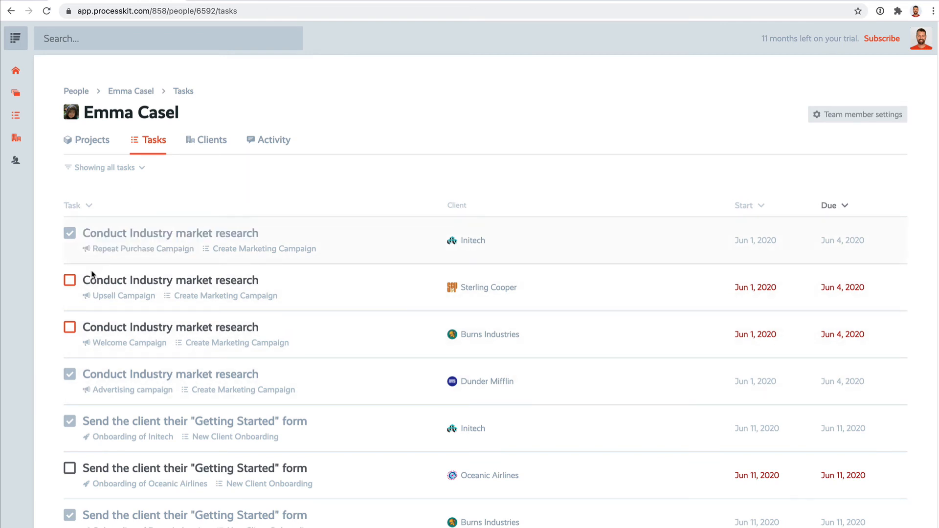
left_click(69, 280)
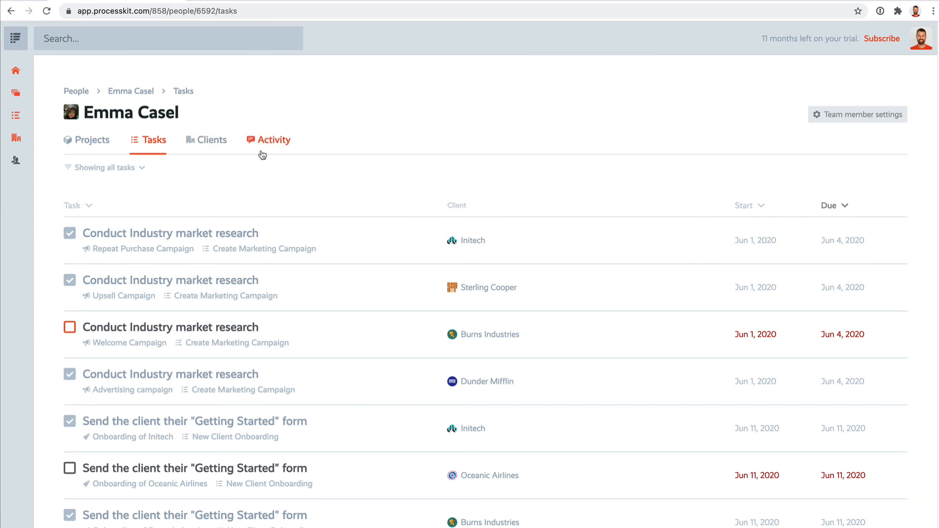
left_click(80, 93)
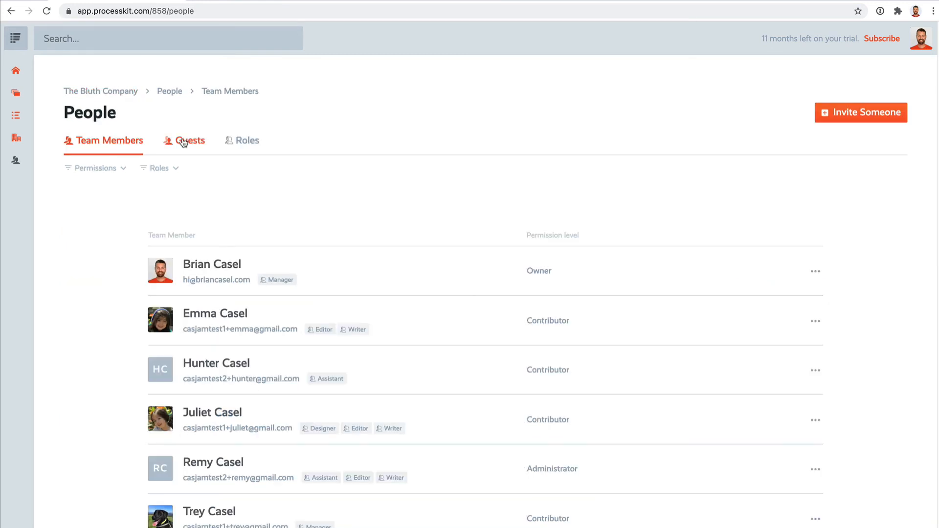
Check the guest list, then open the Gathering Information task list in the "Onboarding of a new client" project on the New Client Onboarding board
left_click(185, 141)
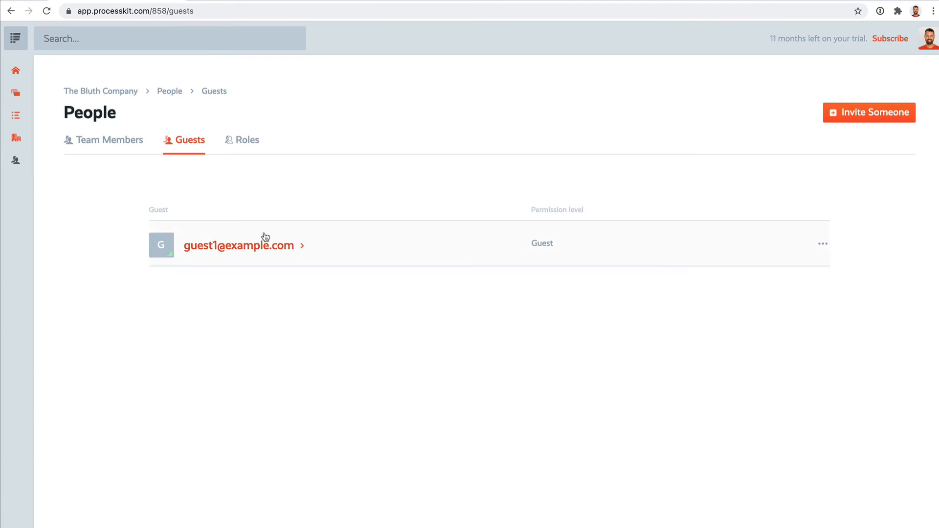
left_click(21, 96)
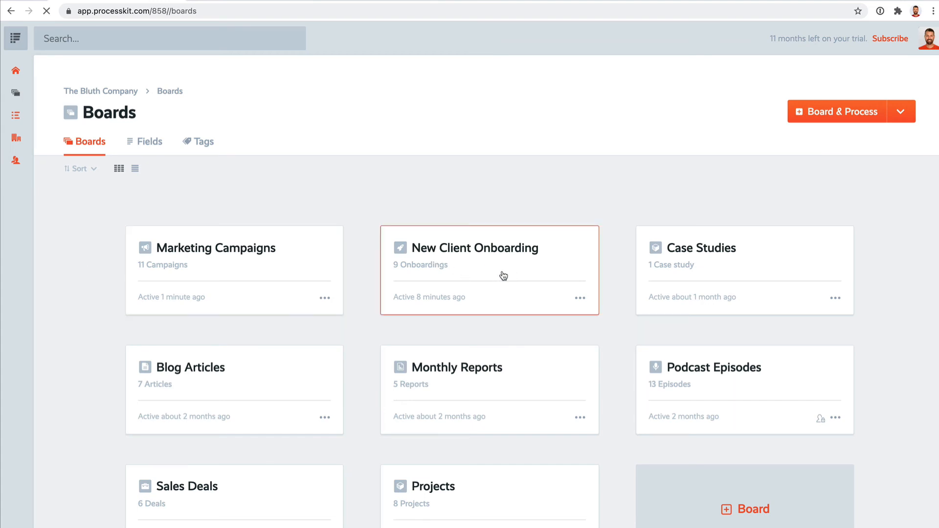
left_click(503, 275)
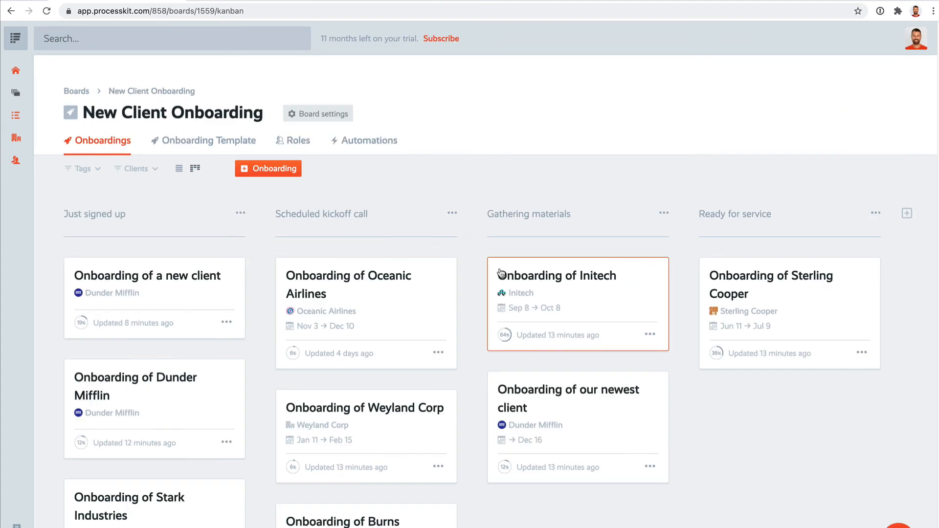
left_click(185, 304)
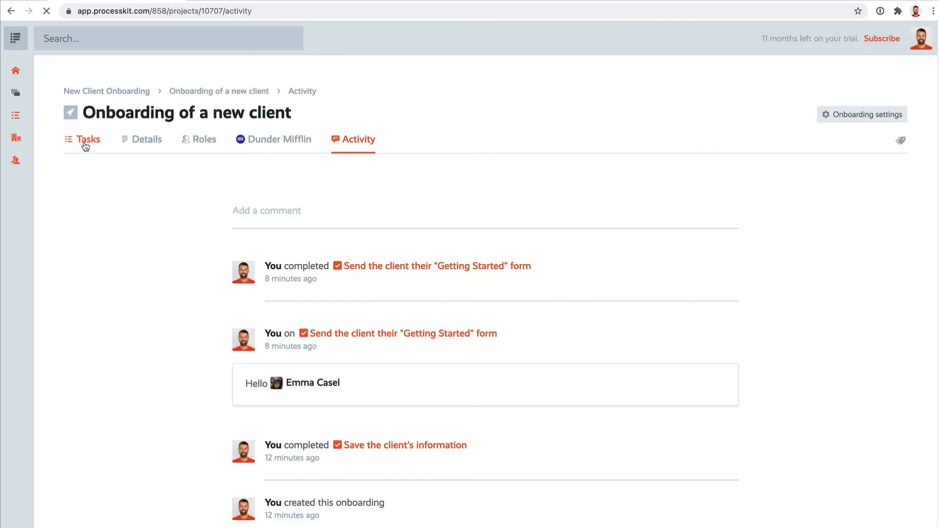
left_click(86, 146)
left_click(139, 172)
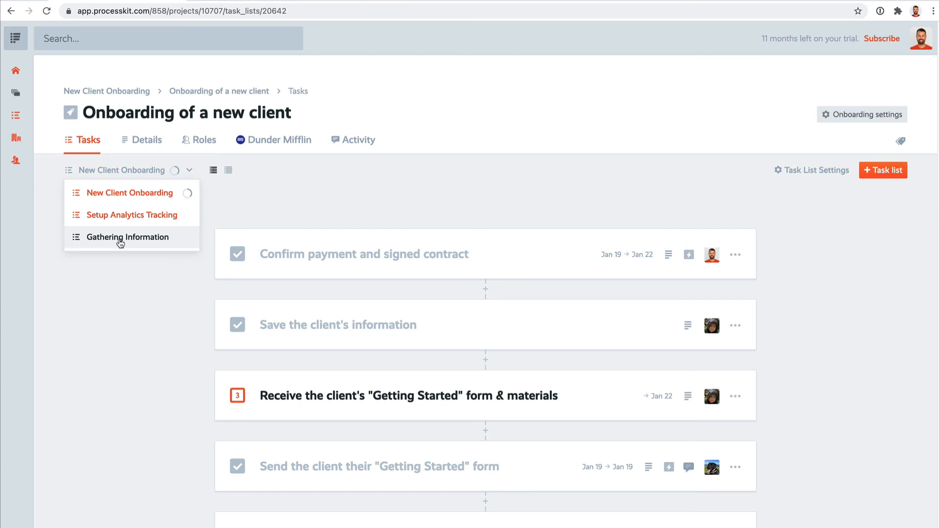
left_click(120, 239)
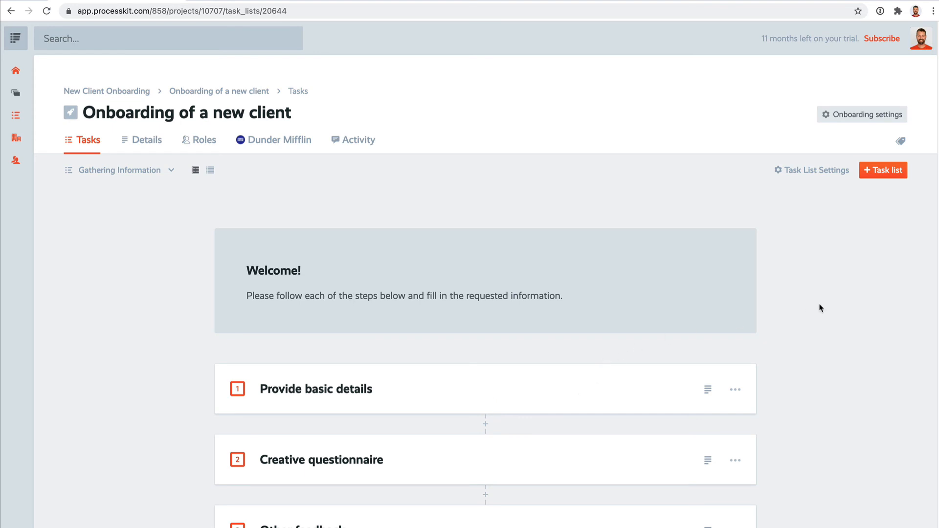
Share the Gathering Information task list with the existing guest
left_click(829, 172)
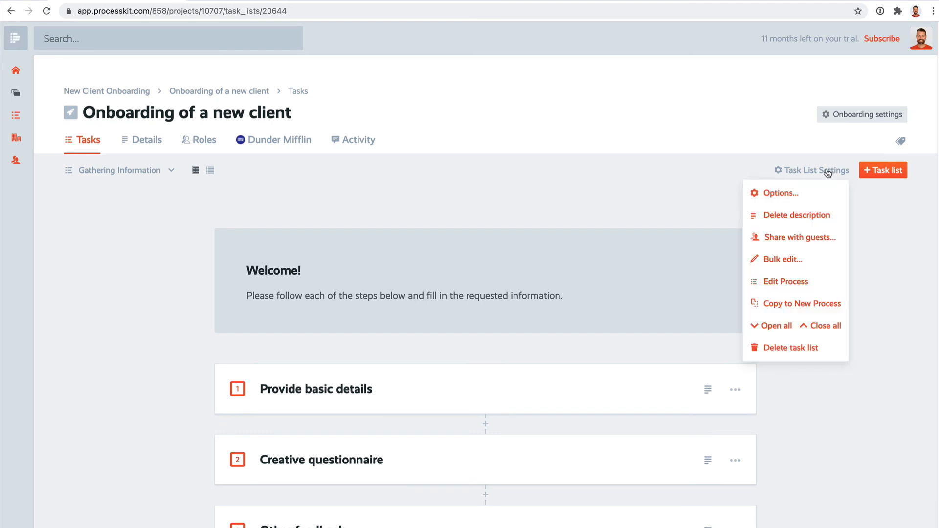
left_click(828, 238)
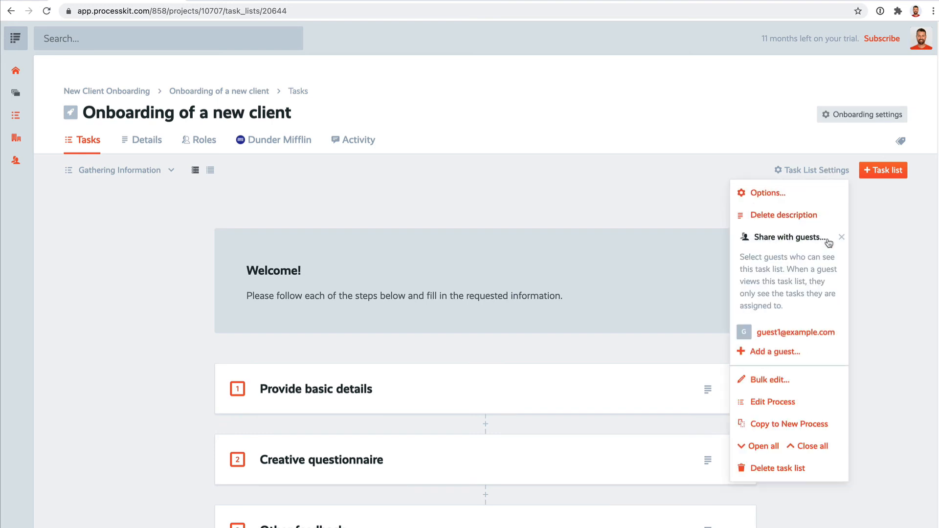
left_click(841, 339)
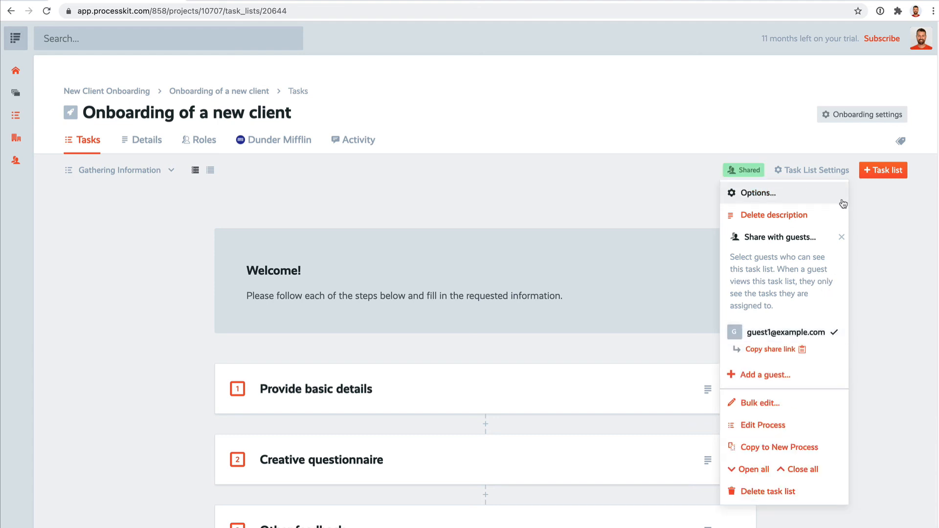
left_click(883, 248)
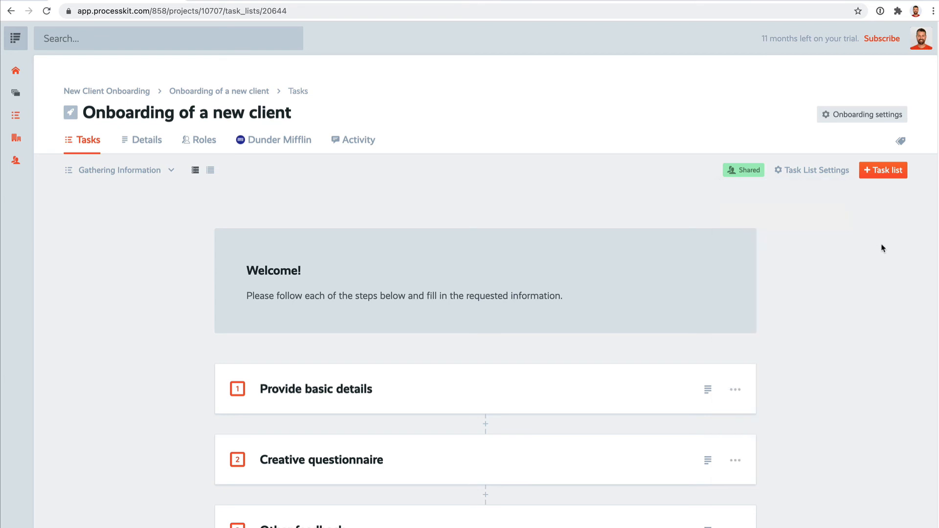
Assign the Provide basic details task to the guest
scroll(880, 250, "down", 2)
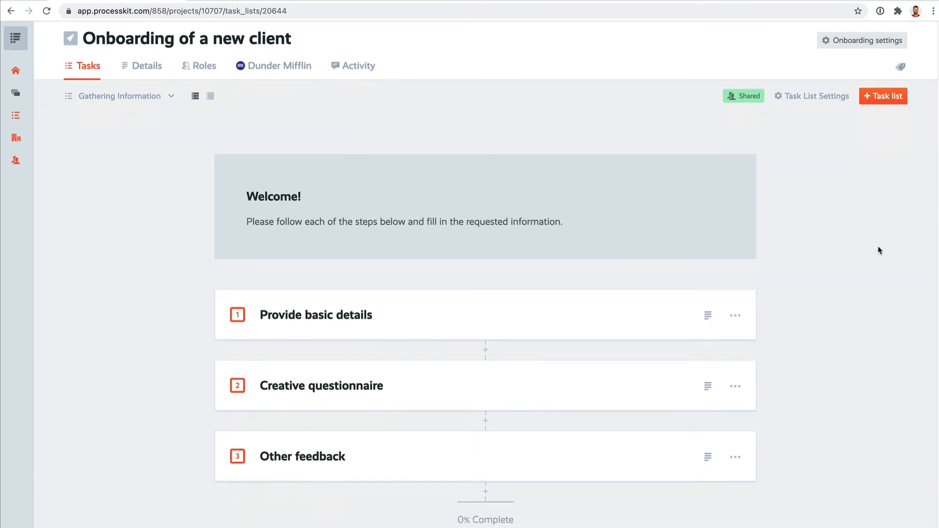
left_click(735, 315)
left_click(725, 341)
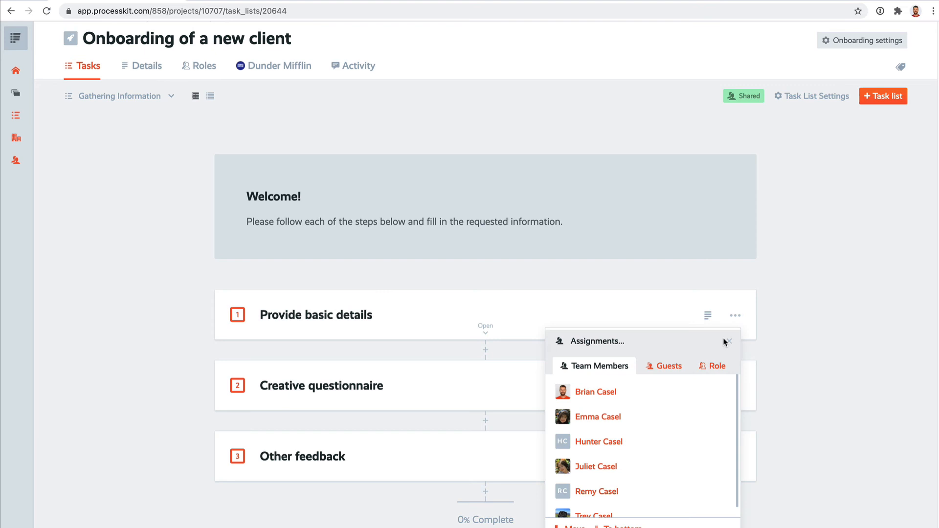
left_click(668, 367)
left_click(683, 399)
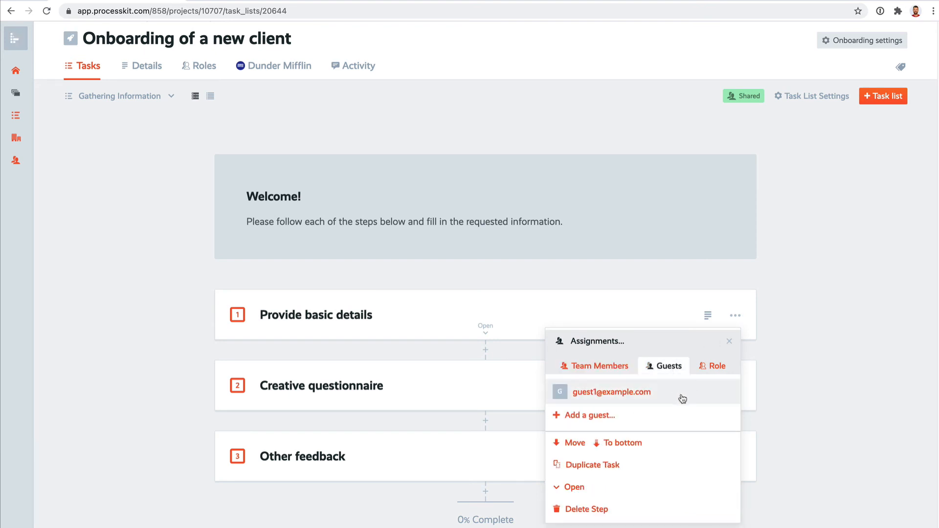
Assign the Creative questionnaire task to the guest
left_click(735, 388)
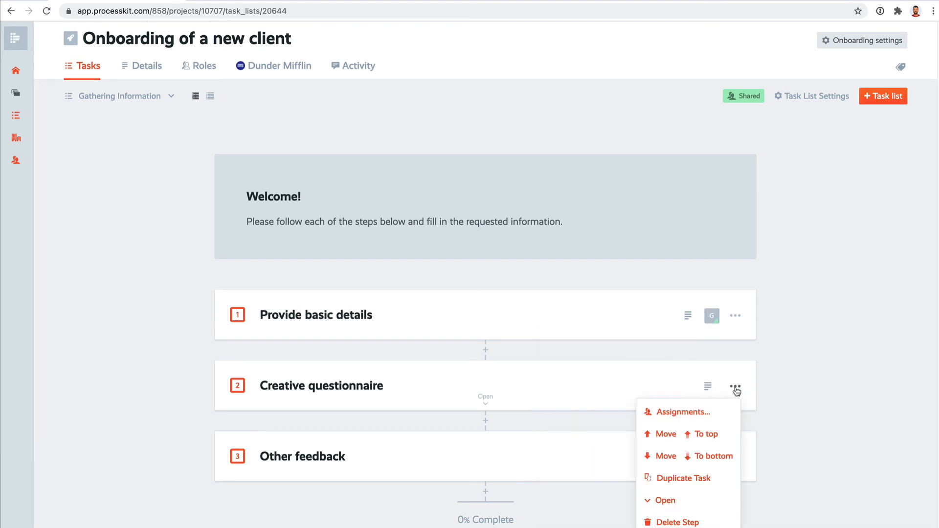
left_click(719, 412)
left_click(670, 437)
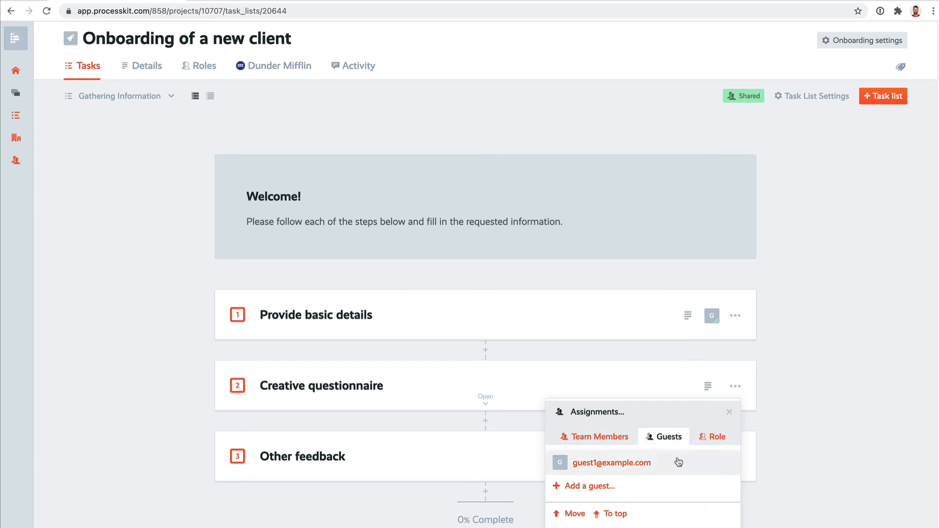
left_click(677, 459)
Assign the Other feedback task to the guest
left_click(736, 457)
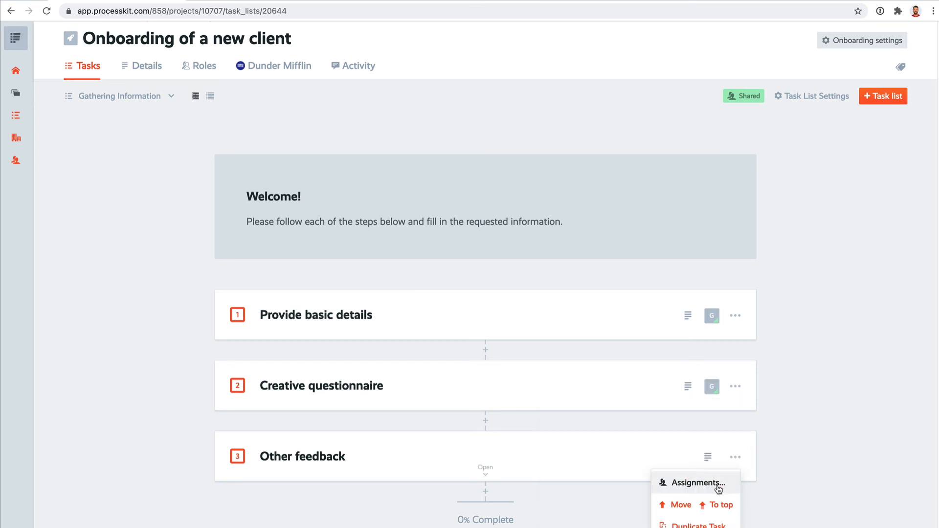
left_click(698, 483)
left_click(675, 507)
scroll(838, 356, "down", 3)
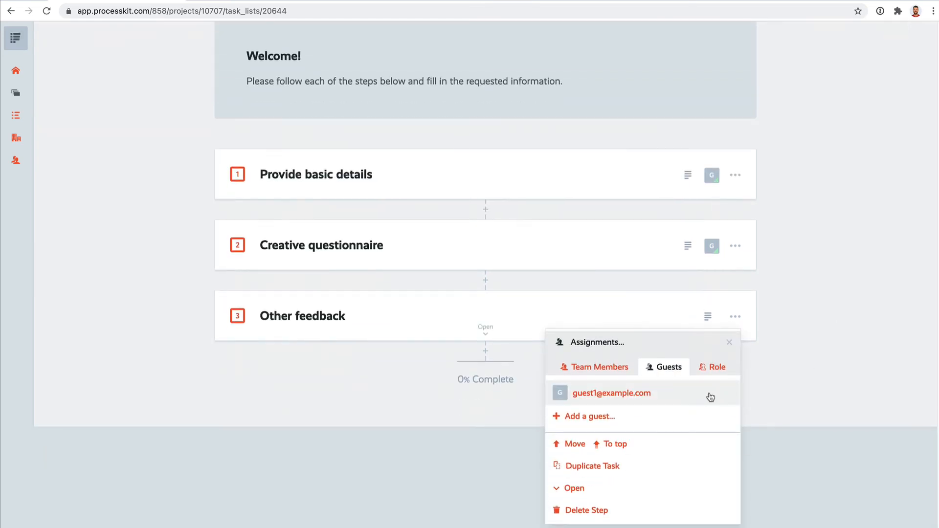
left_click(715, 395)
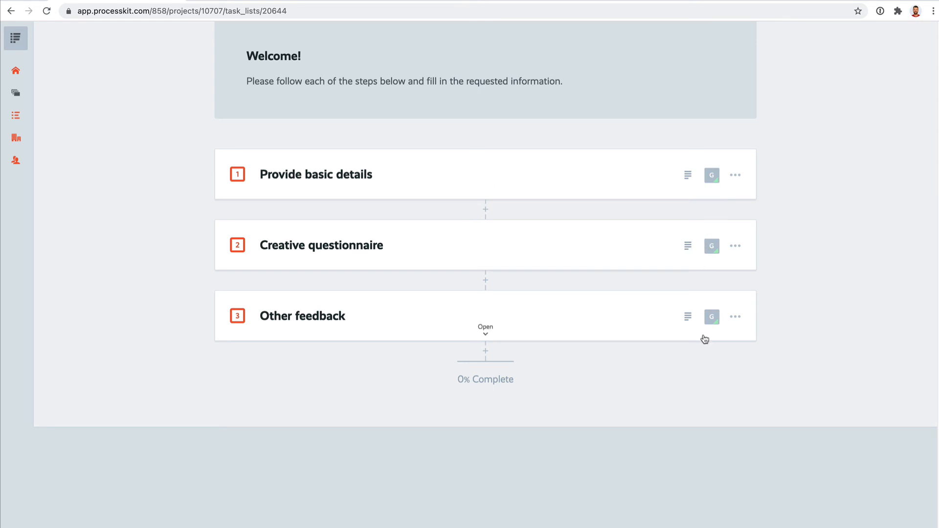
scroll(769, 277, "up", 3)
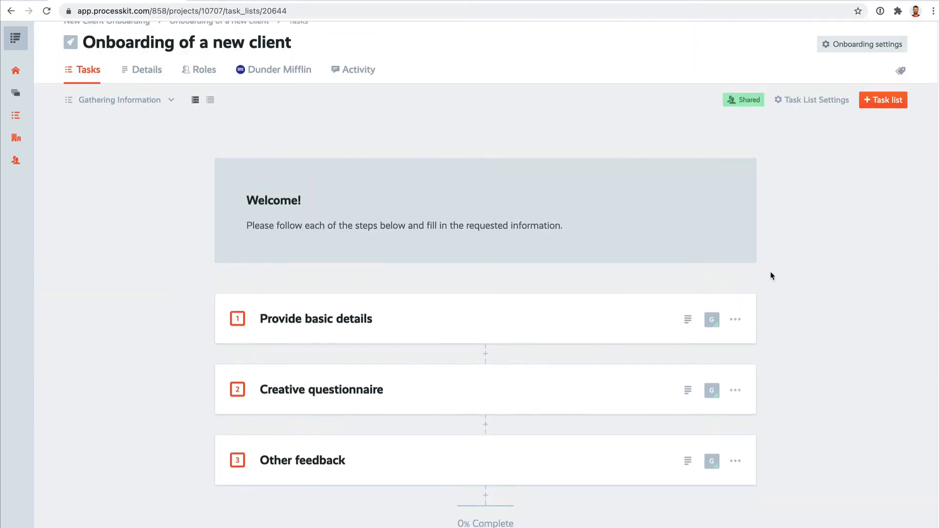
Copy the guest's share link for the Gathering Information list and open that link with its access token in a new incognito window
left_click(823, 100)
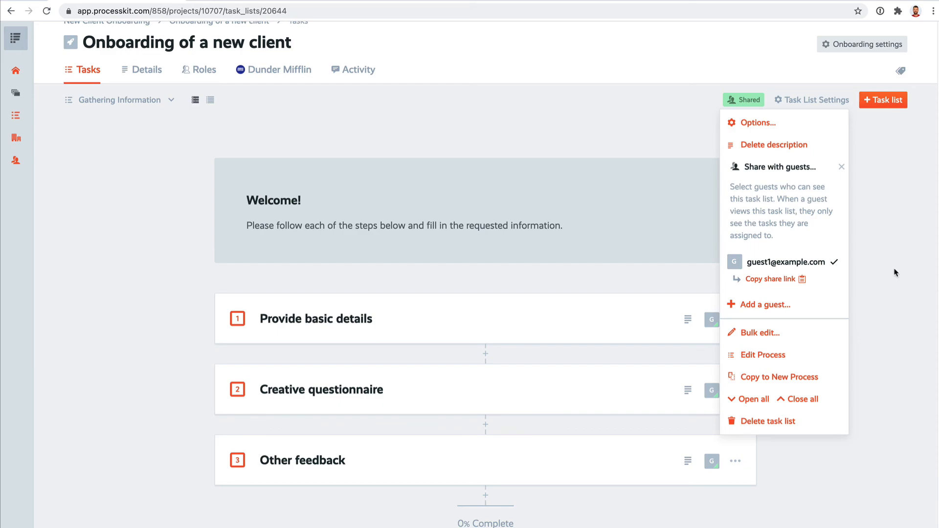
key("super+shift+n")
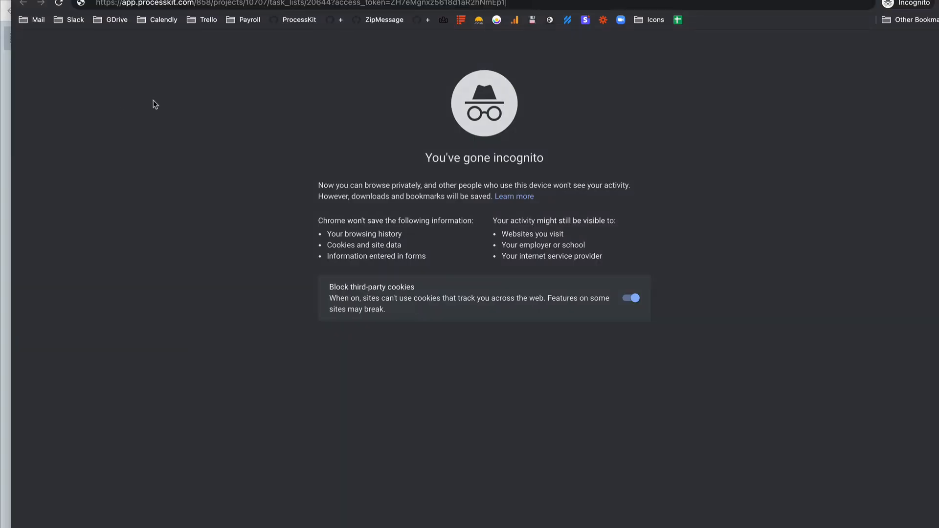
key("Return")
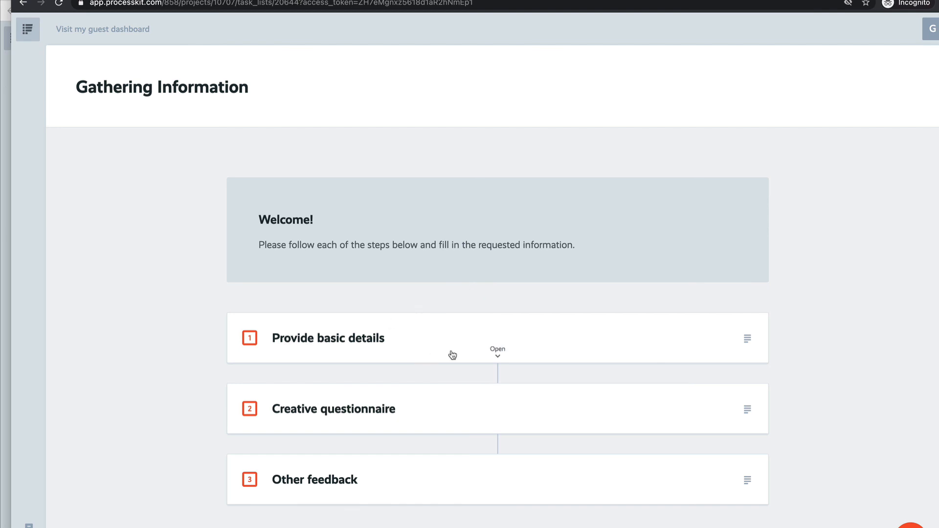
Complete the Provide basic details task as the guest and save its form with the region set to South America
left_click(250, 339)
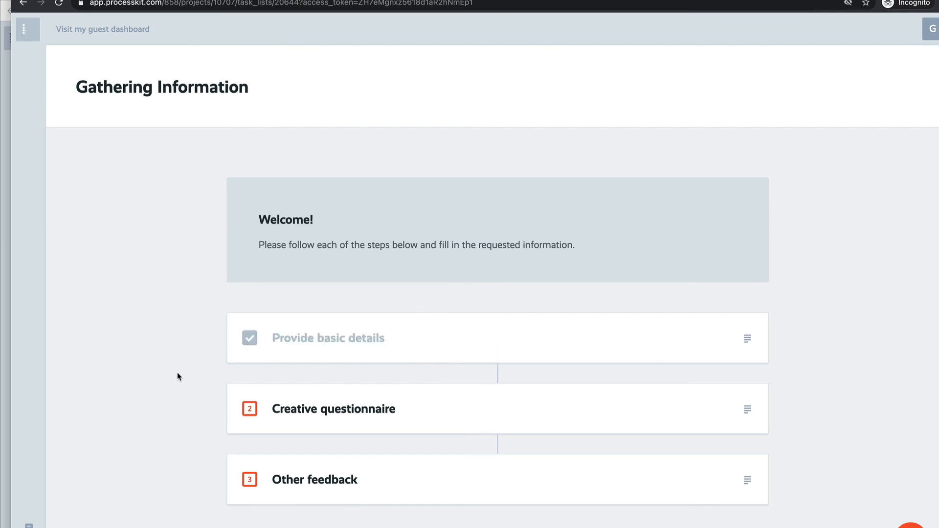
left_click(498, 355)
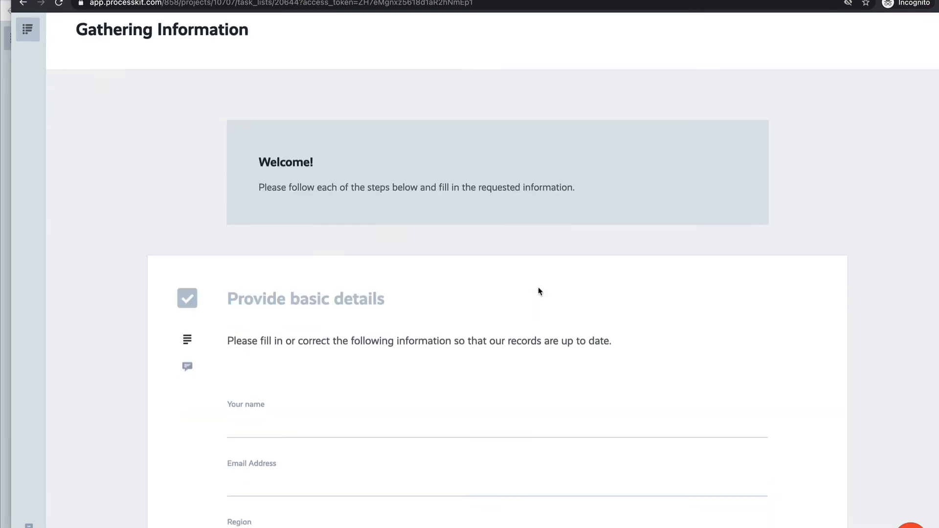
scroll(432, 315, "down", 3)
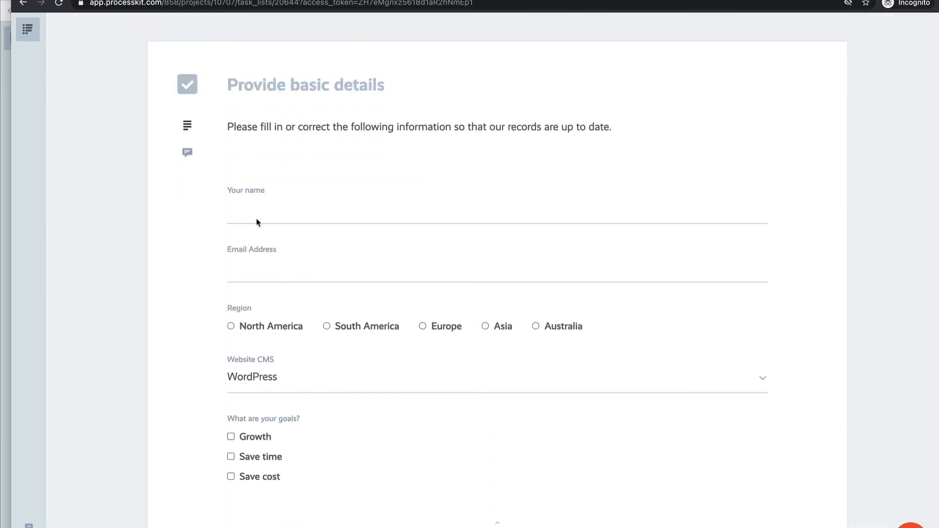
left_click(284, 220)
left_click(261, 272)
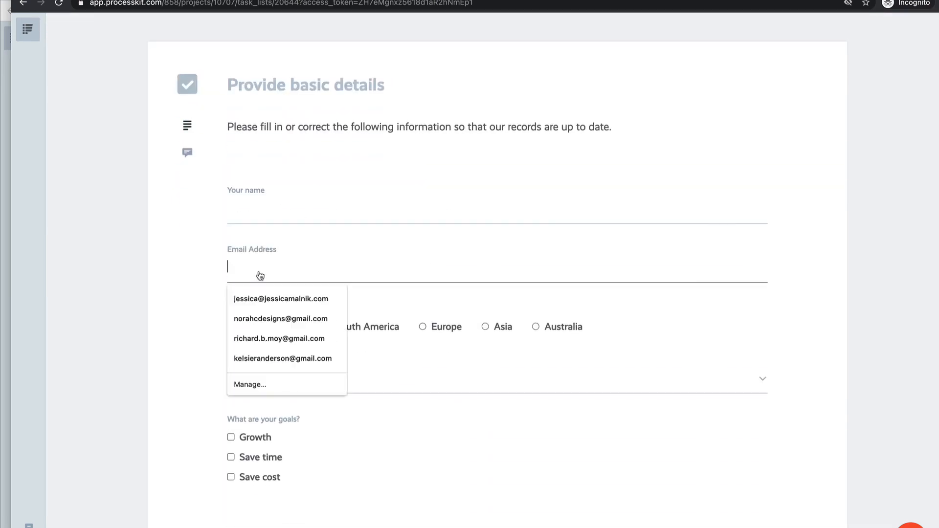
left_click(394, 329)
scroll(406, 376, "down", 4)
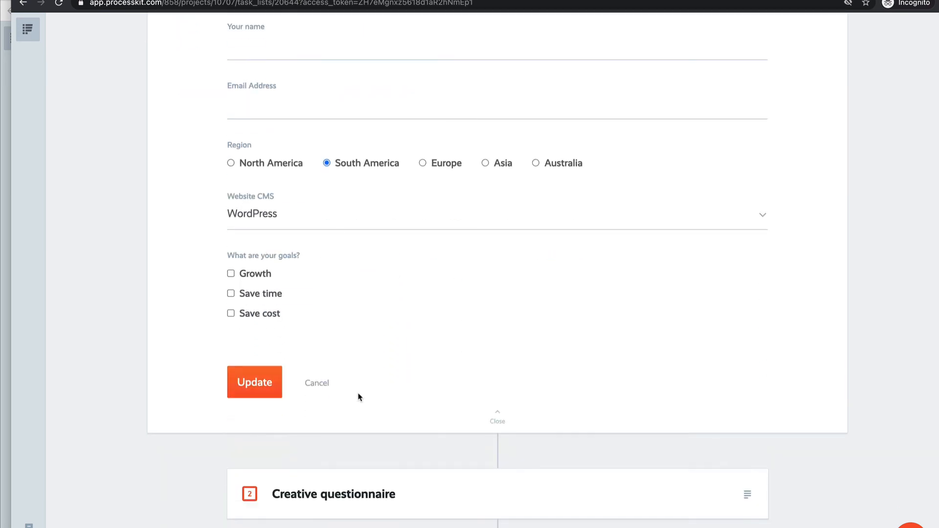
left_click(269, 381)
Post "comment from a guest" as a comment on the Provide basic details task
left_click(187, 199)
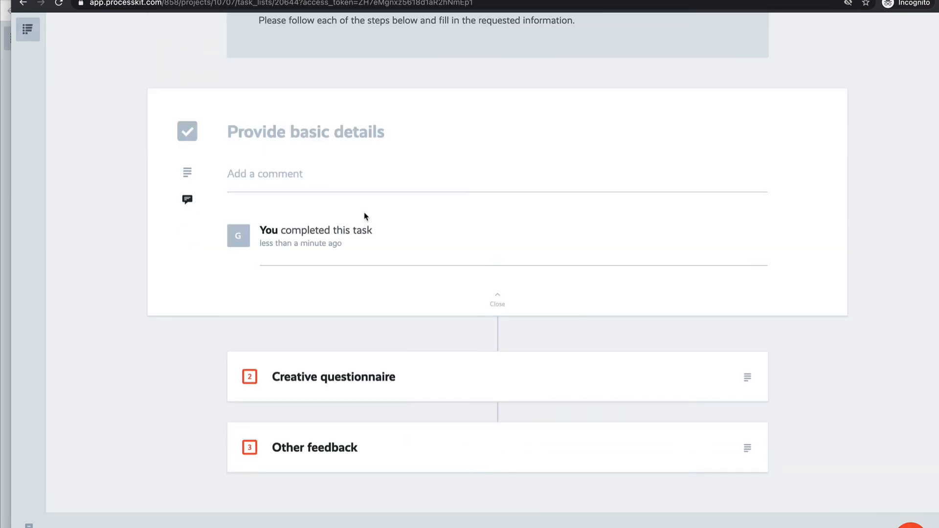
left_click(271, 175)
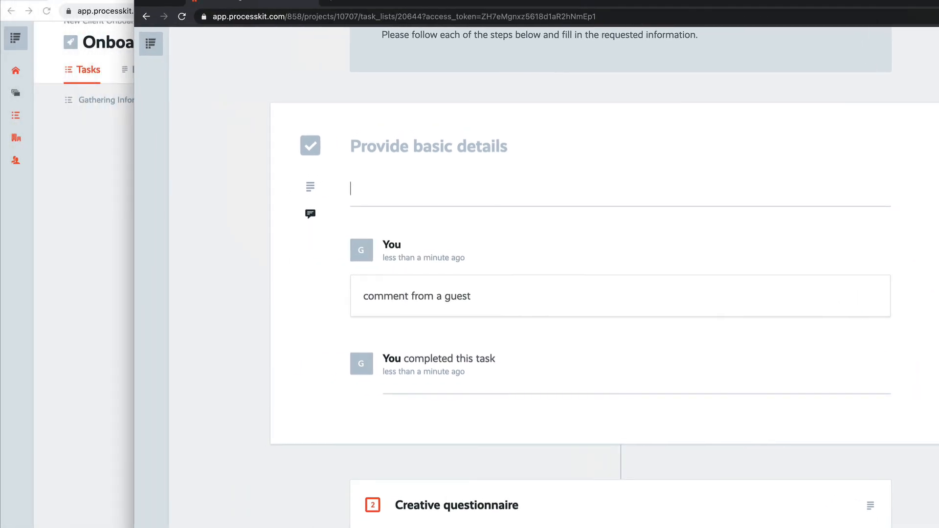
Return to the owner's browser window, reload the Gathering Information list and check the comments and activity on Provide basic details
left_click(63, 202)
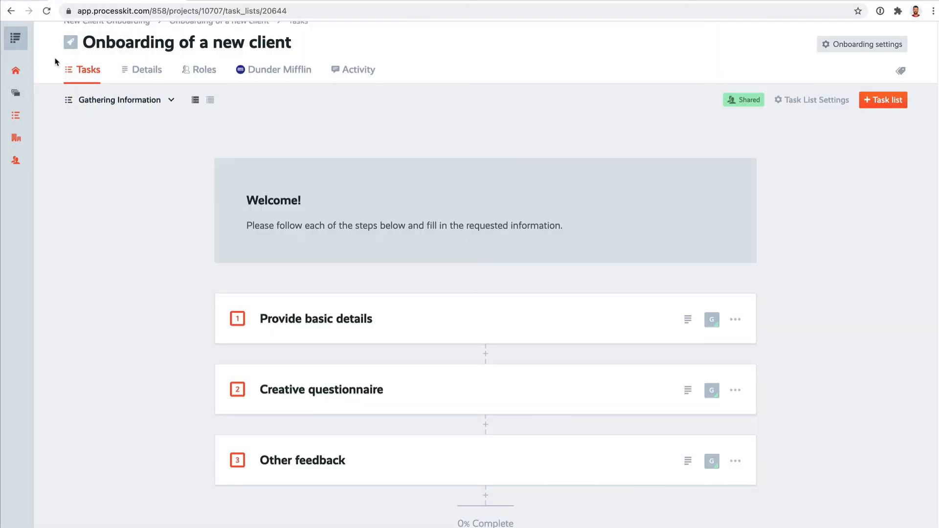
left_click(44, 14)
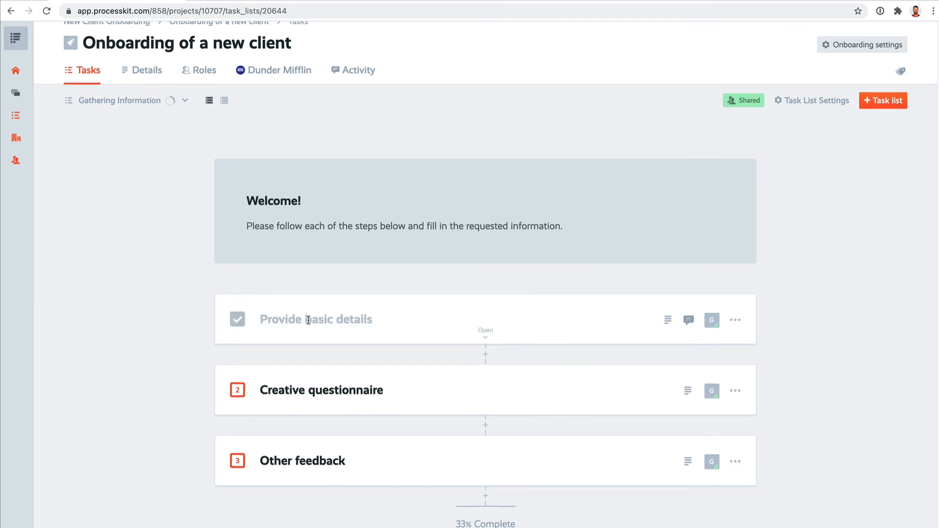
left_click(486, 336)
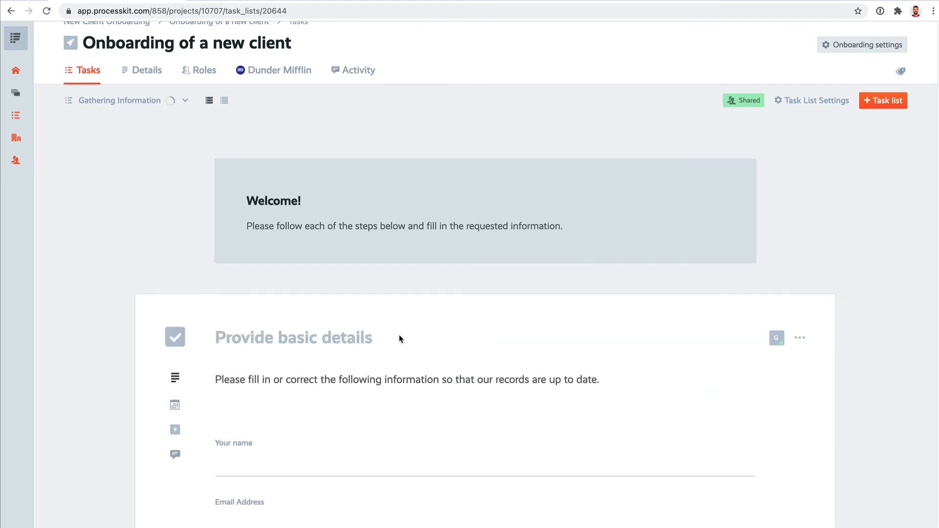
scroll(399, 338, "down", 2)
left_click(176, 390)
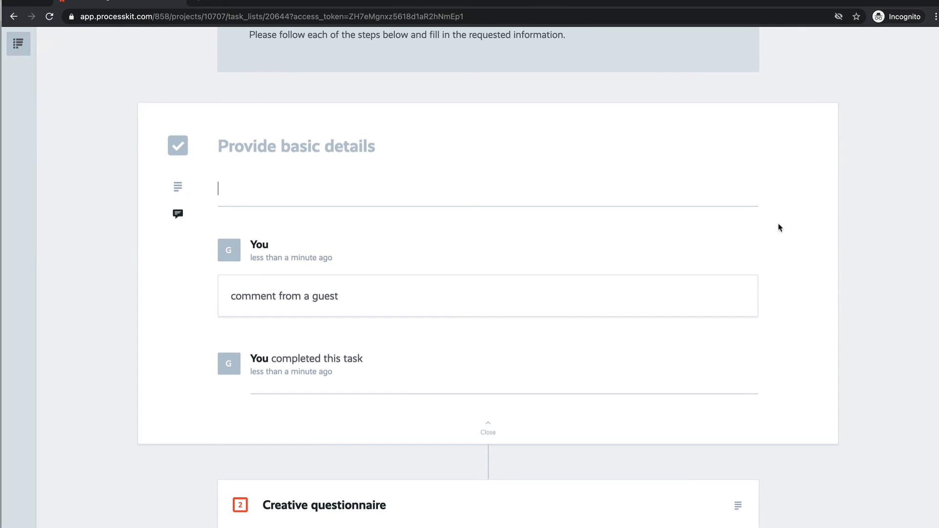
Switch back to the guest's incognito window and open the guest dashboard to review the task lists shared with the guest
scroll(778, 226, "up", 5)
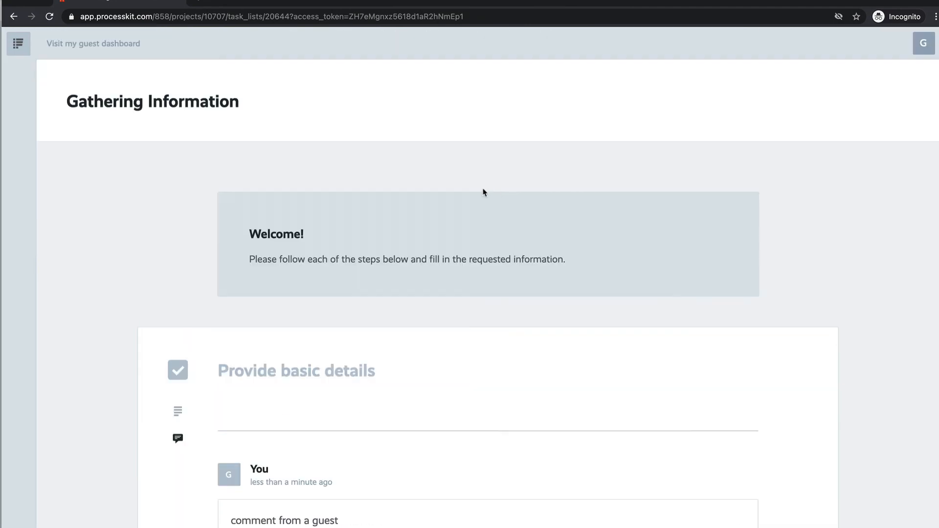
left_click(87, 45)
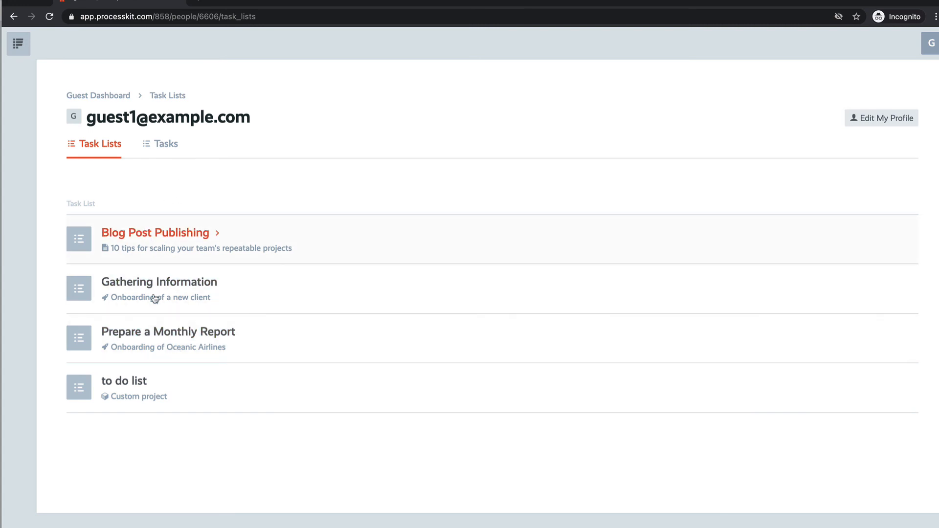
Show the guest's individual tasks in the guest dashboard
left_click(157, 145)
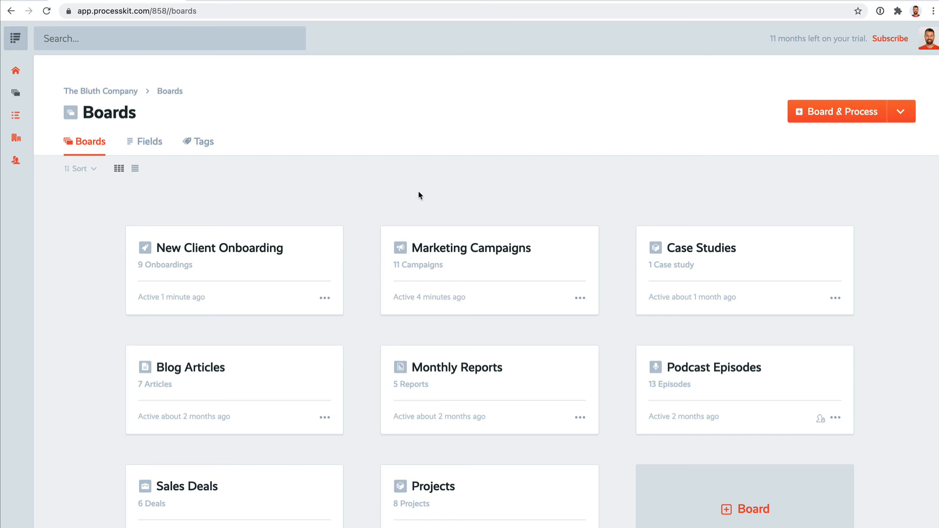
Start a new board and process in the owner's account, browse the template kits and choose to build from scratch
left_click(836, 114)
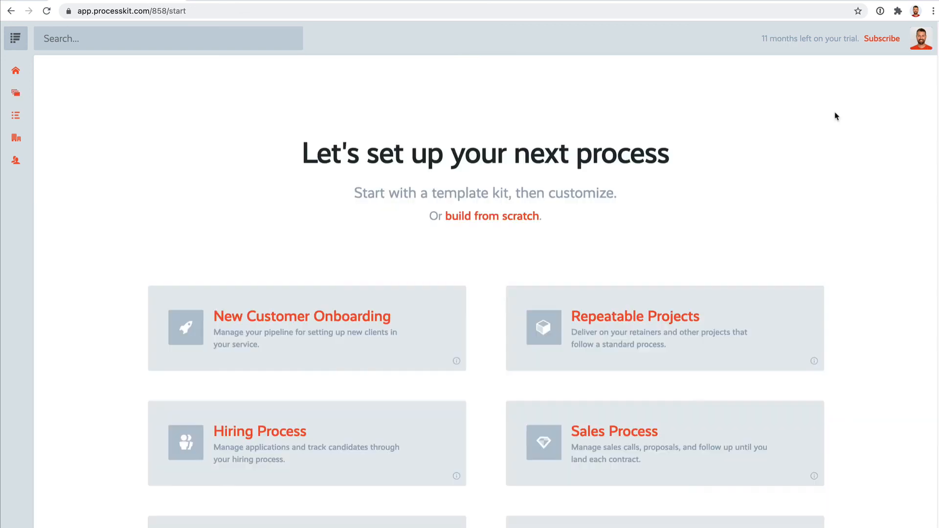
scroll(826, 211, "down", 2)
scroll(807, 230, "up", 2)
scroll(638, 255, "down", 2)
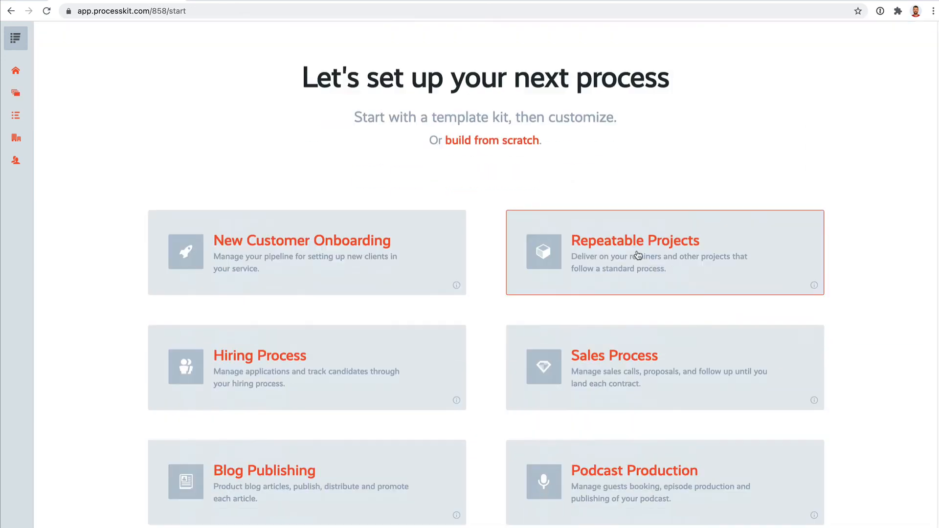
scroll(638, 255, "down", 1)
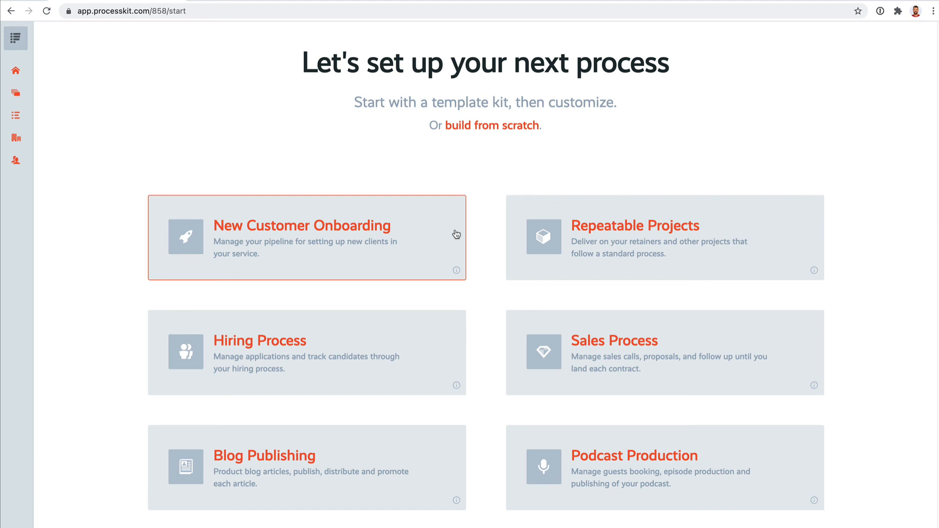
left_click(516, 128)
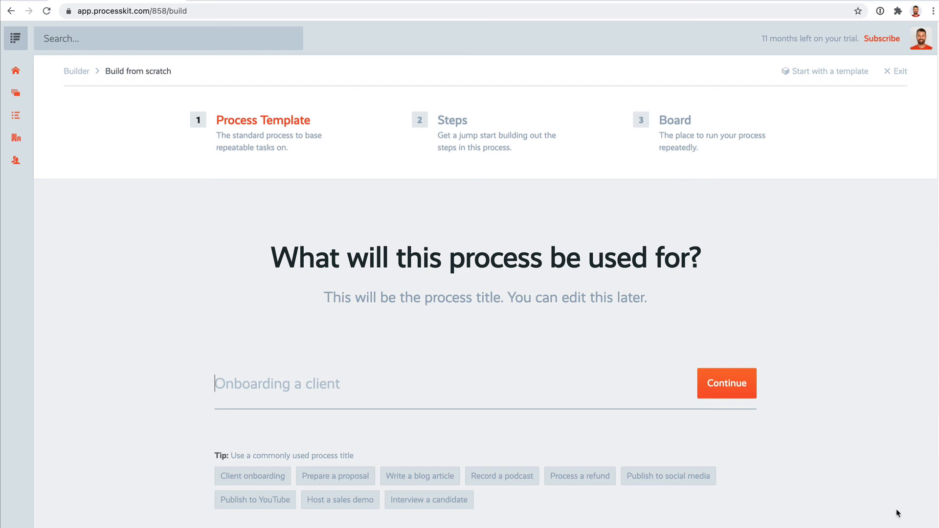
Open the help widget, browse the suggested documentation articles and close the widget
left_click(899, 527)
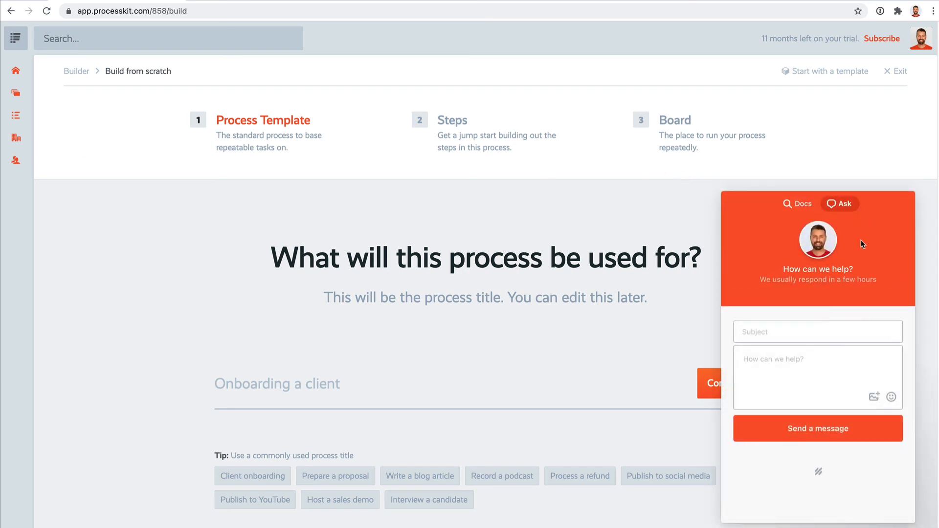
left_click(802, 205)
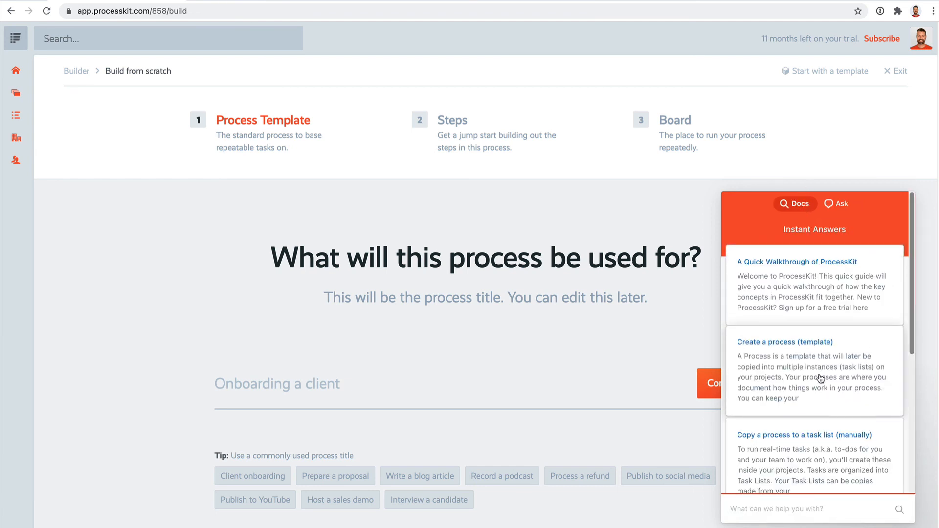
scroll(820, 375, "down", 5)
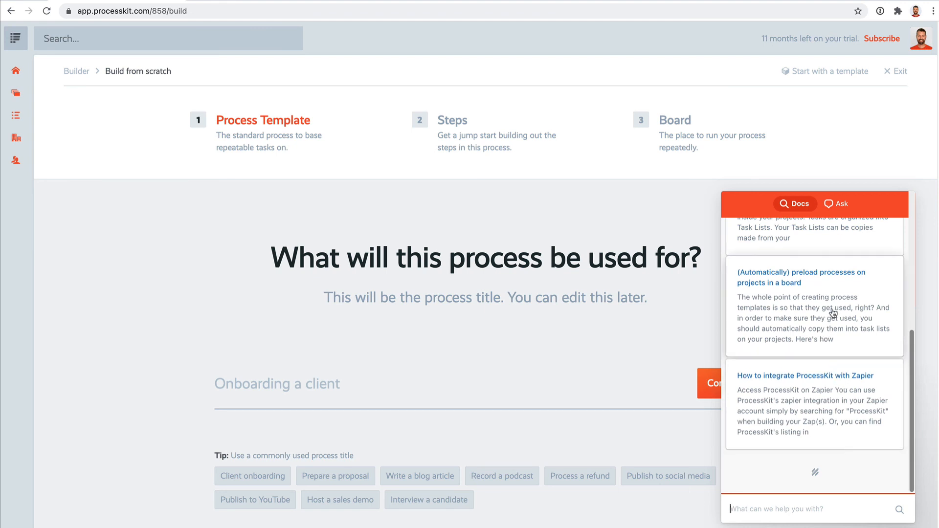
scroll(809, 282, "up", 2)
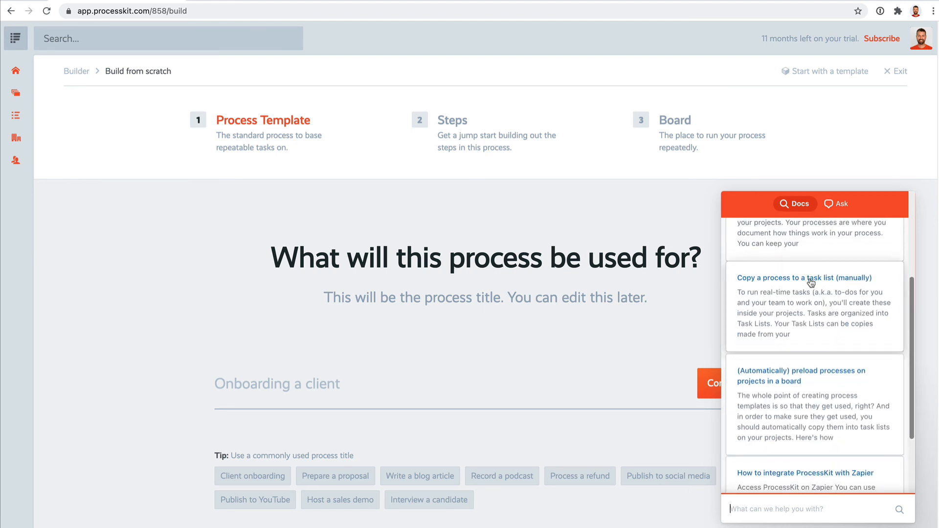
scroll(809, 279, "up", 4)
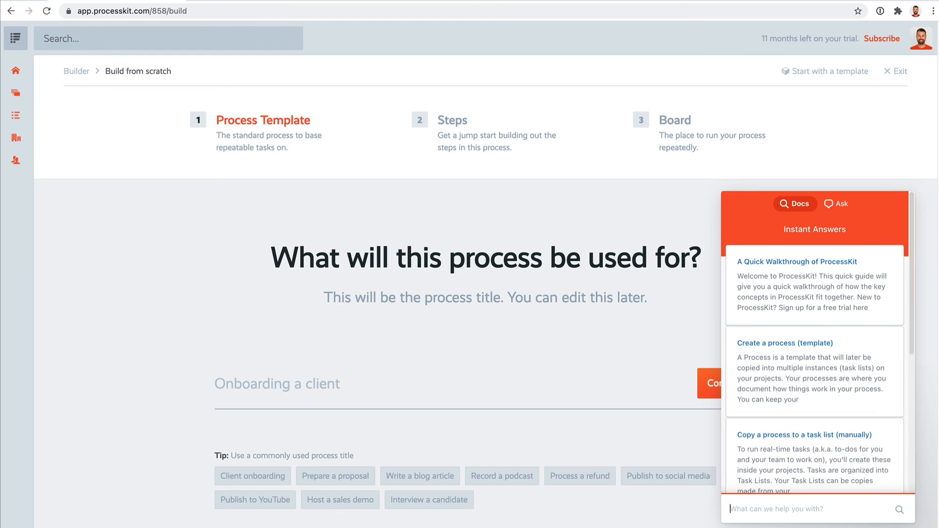
key("Escape")
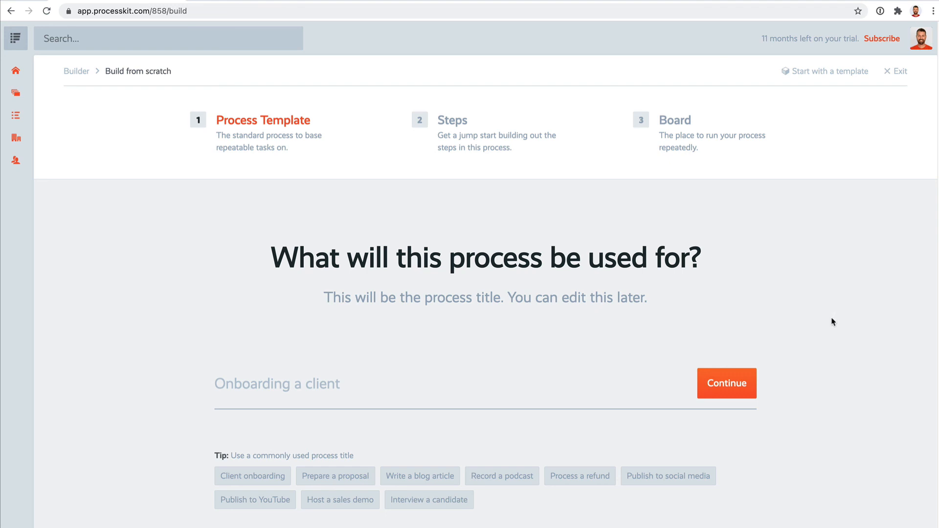
Open the user account's integrations page to view the API key and Zapier options, and return to the process builder
left_click(922, 43)
left_click(861, 208)
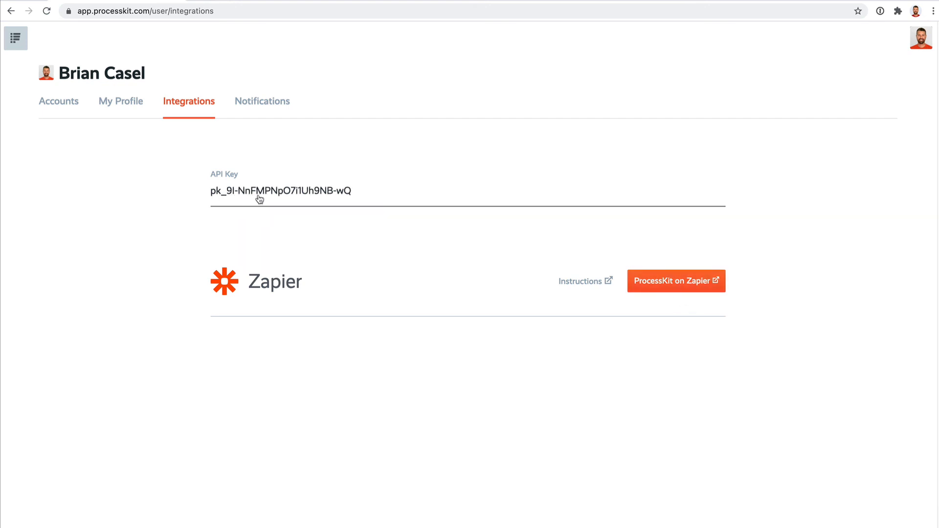
key("super+bracketleft")
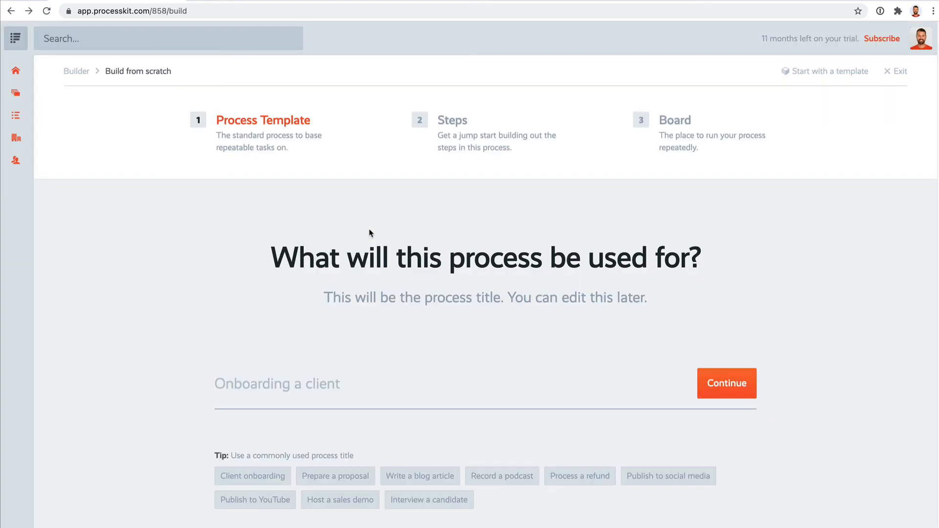